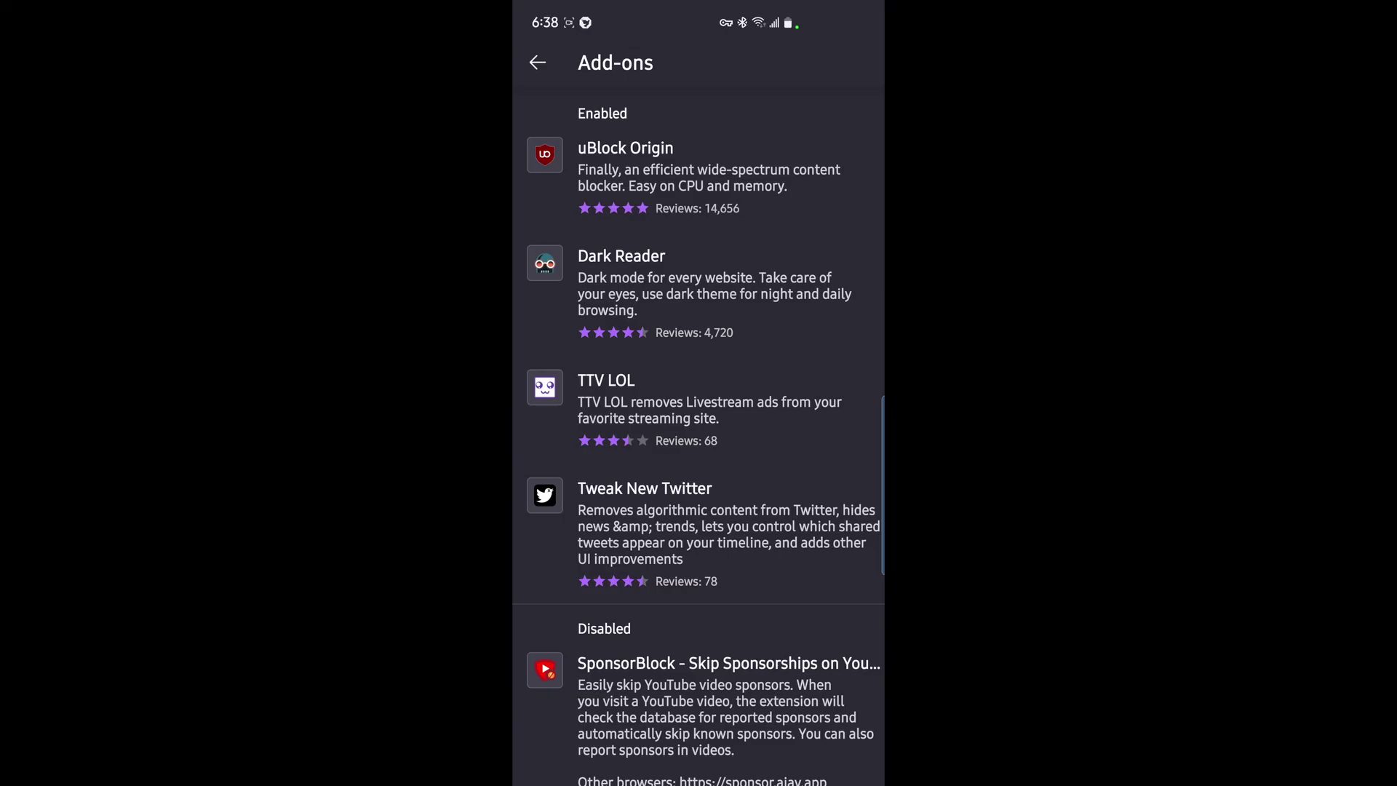
scroll(837, 514, down, 3)
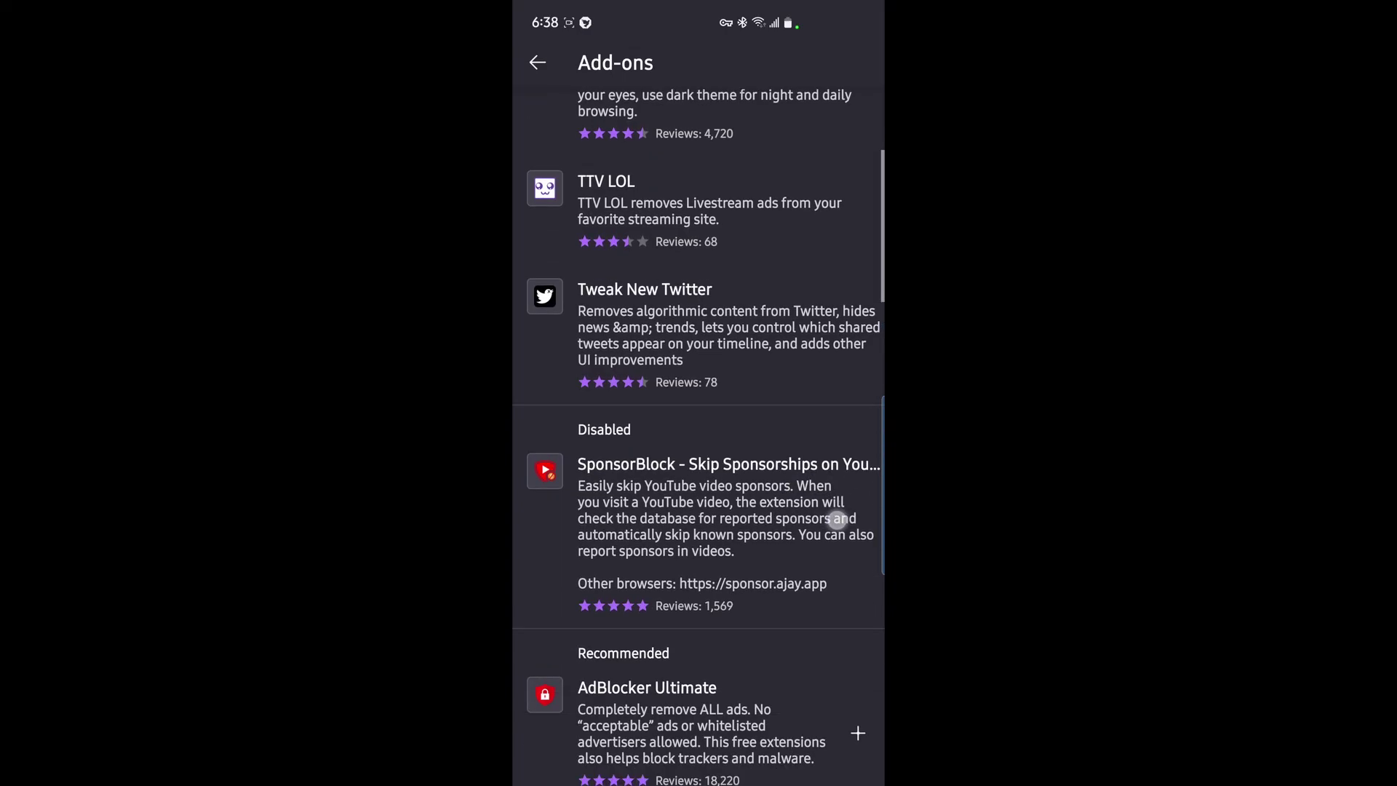
scroll(780, 718, down, 5)
scroll(833, 531, down, 3)
scroll(832, 531, down, 5)
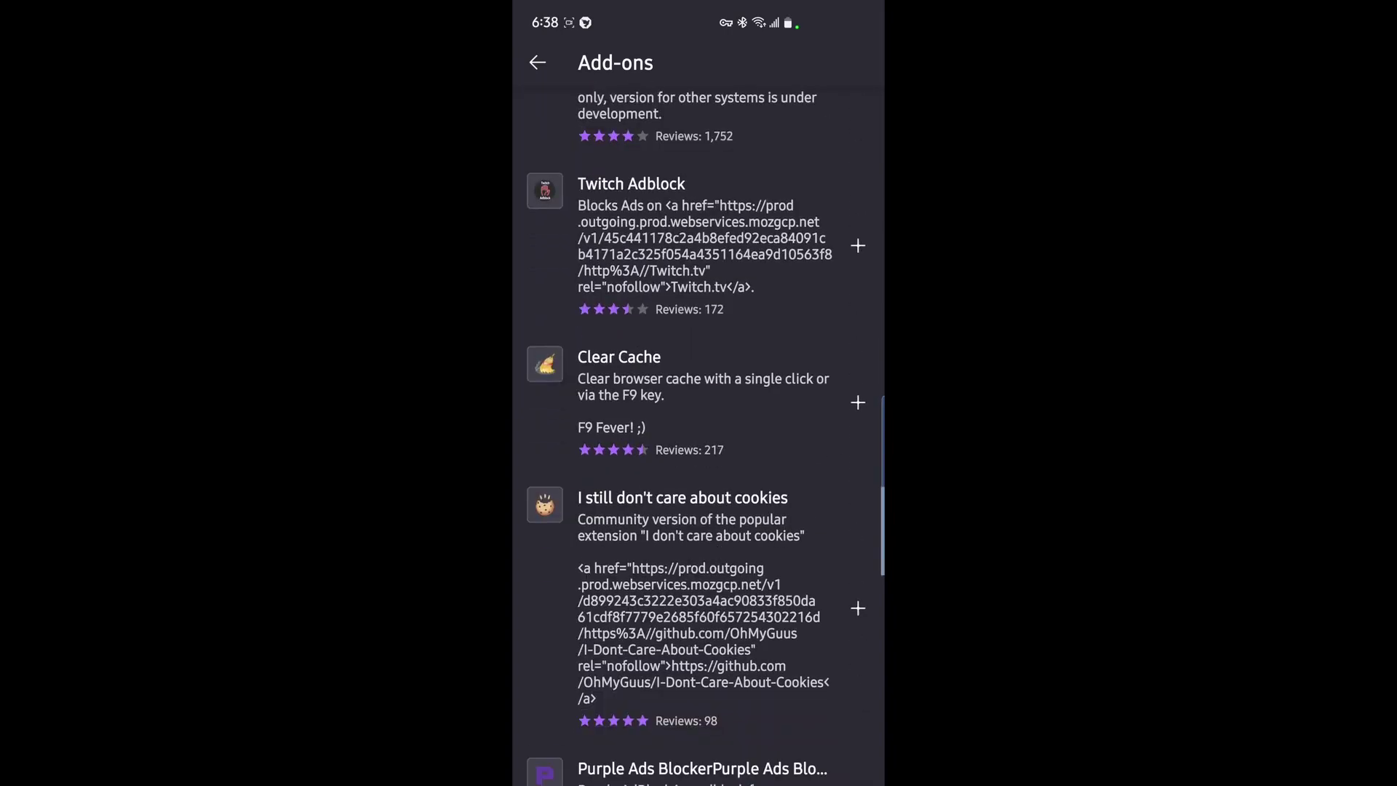
scroll(833, 530, down, 2)
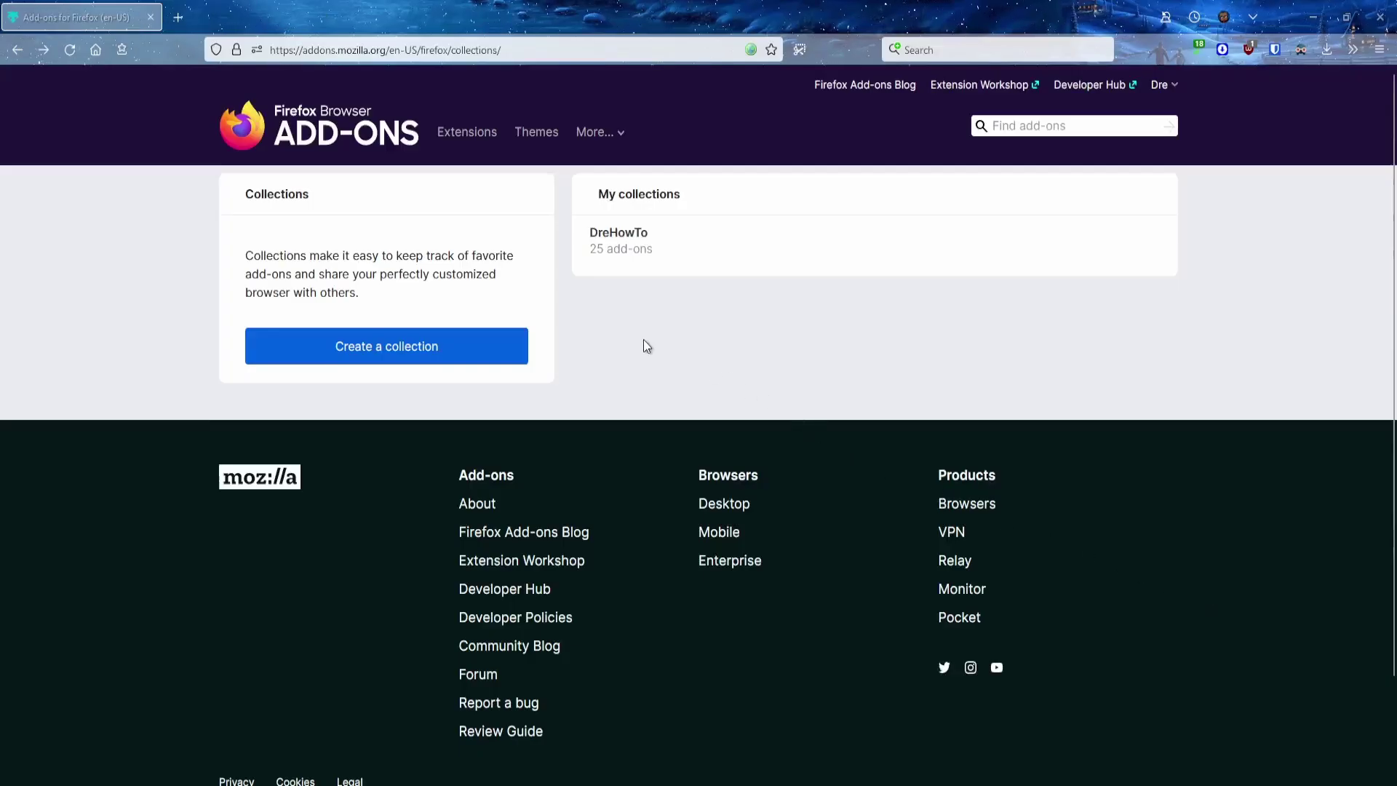
Create an empty add-on collection named 'QOL' on Firefox Add-ons
click(427, 349)
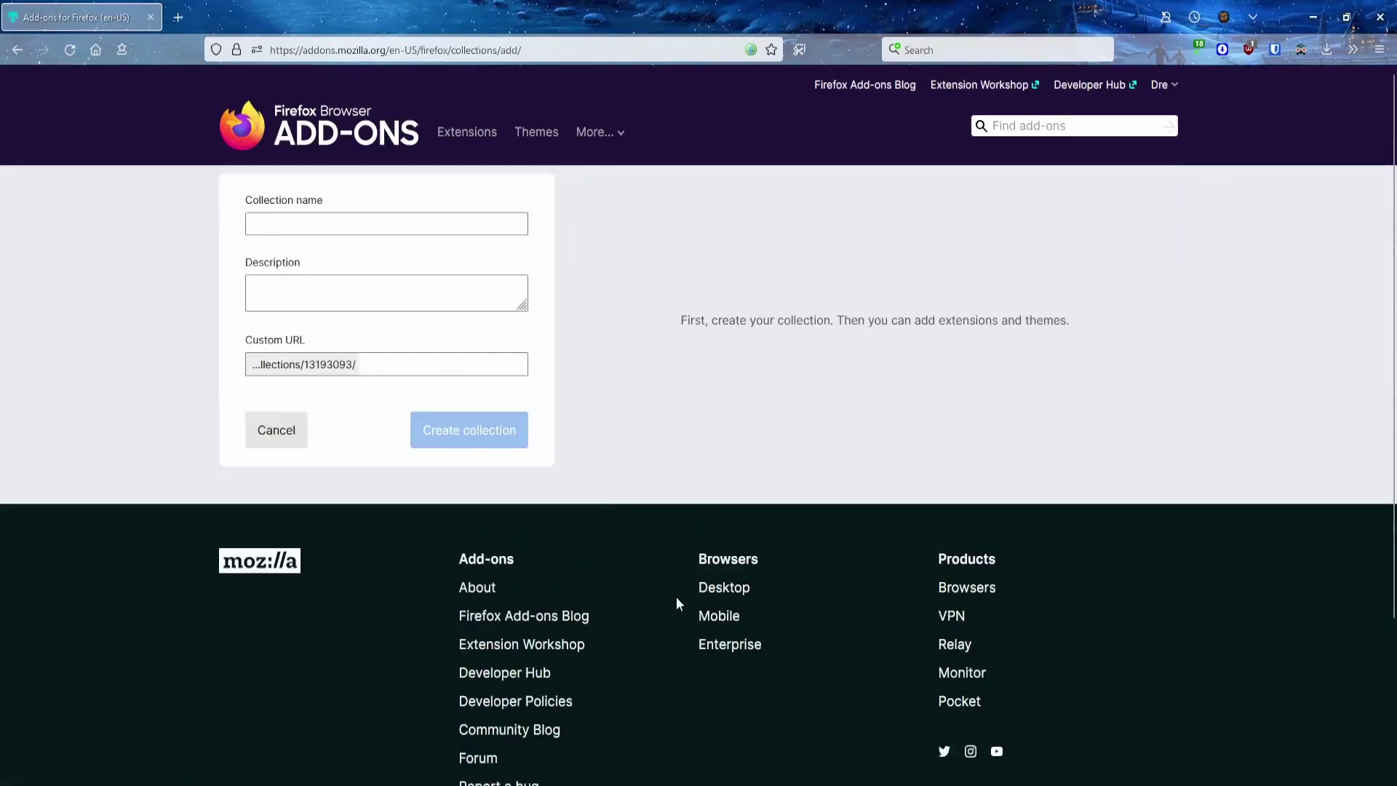
click(402, 225)
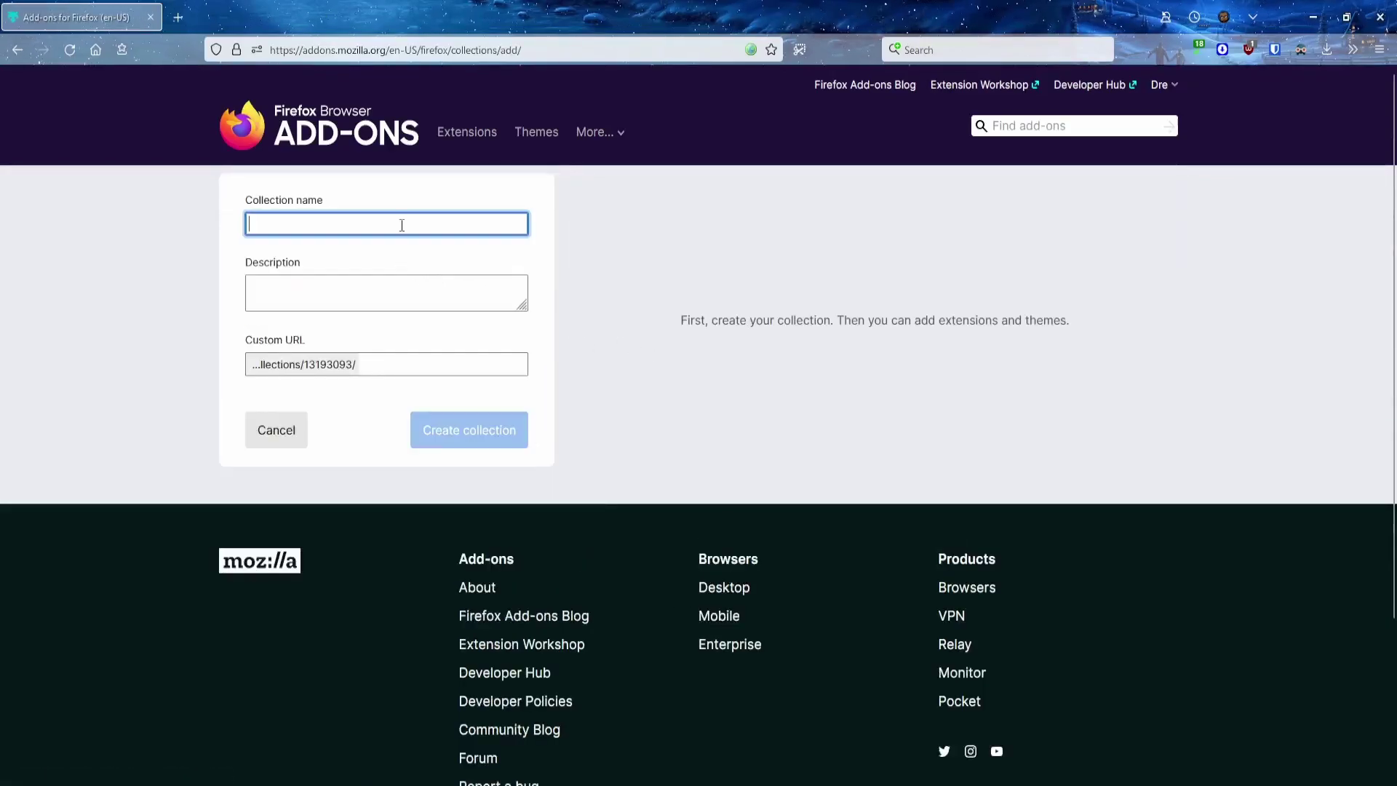
text(QOL)
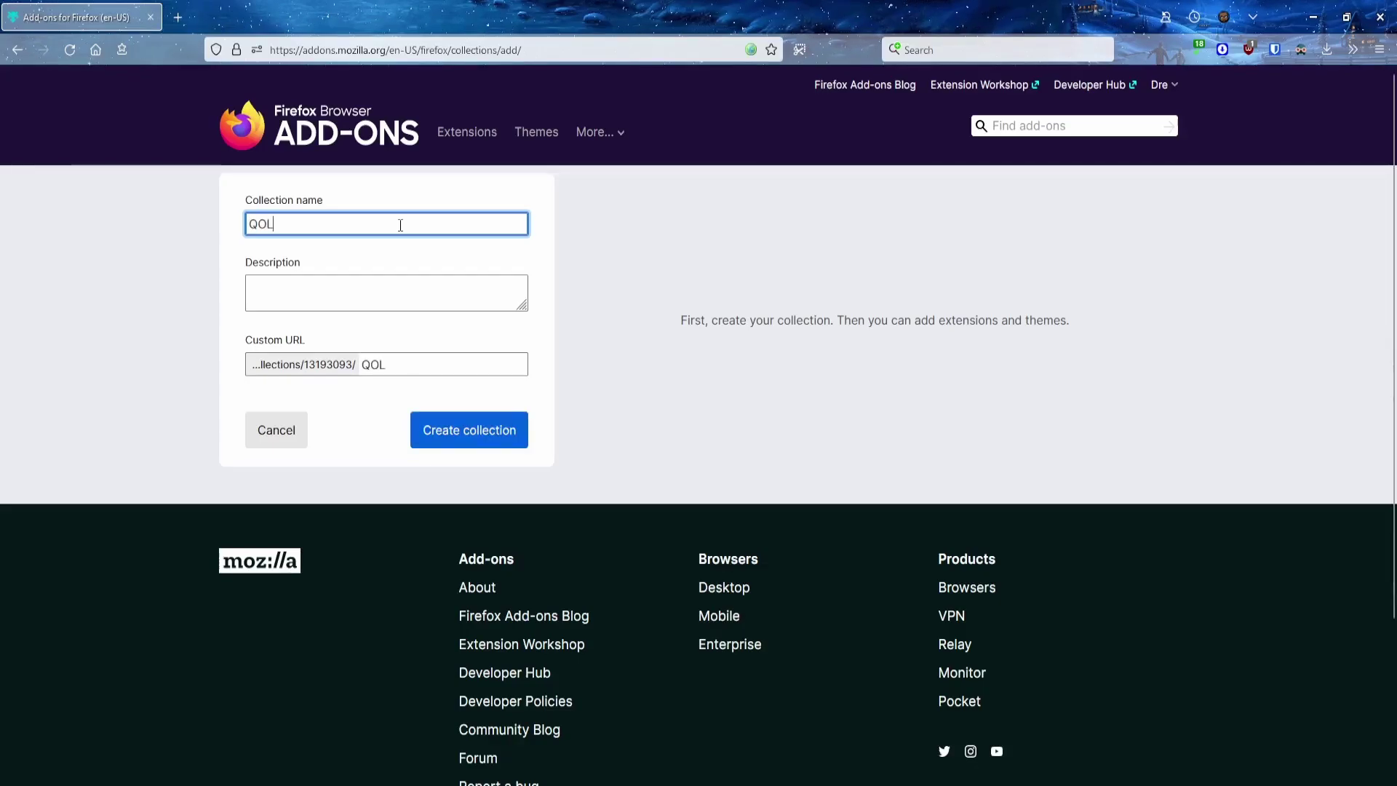
click(498, 436)
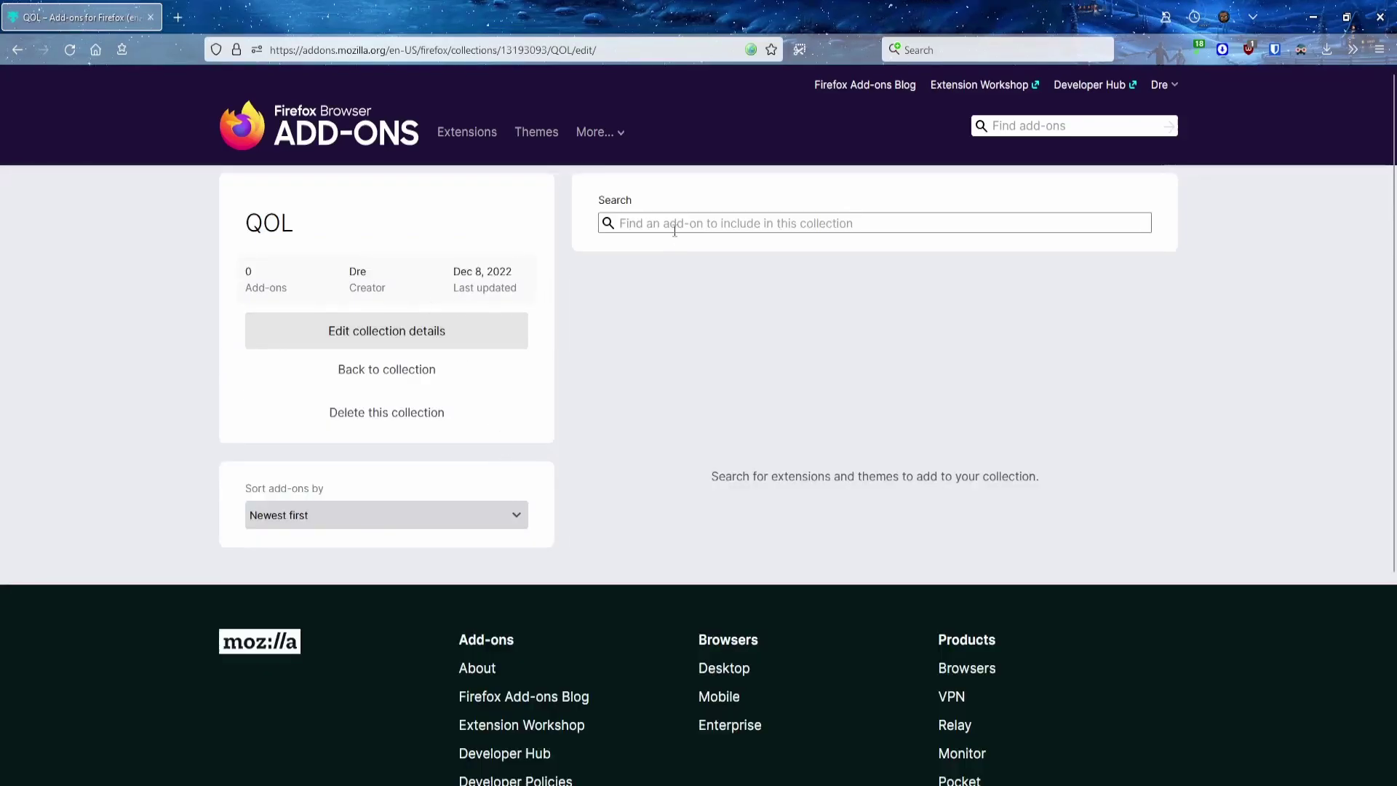
Add Tweak New Twitter, TTV LOL and SponsorBlock to the QOL collection
click(678, 224)
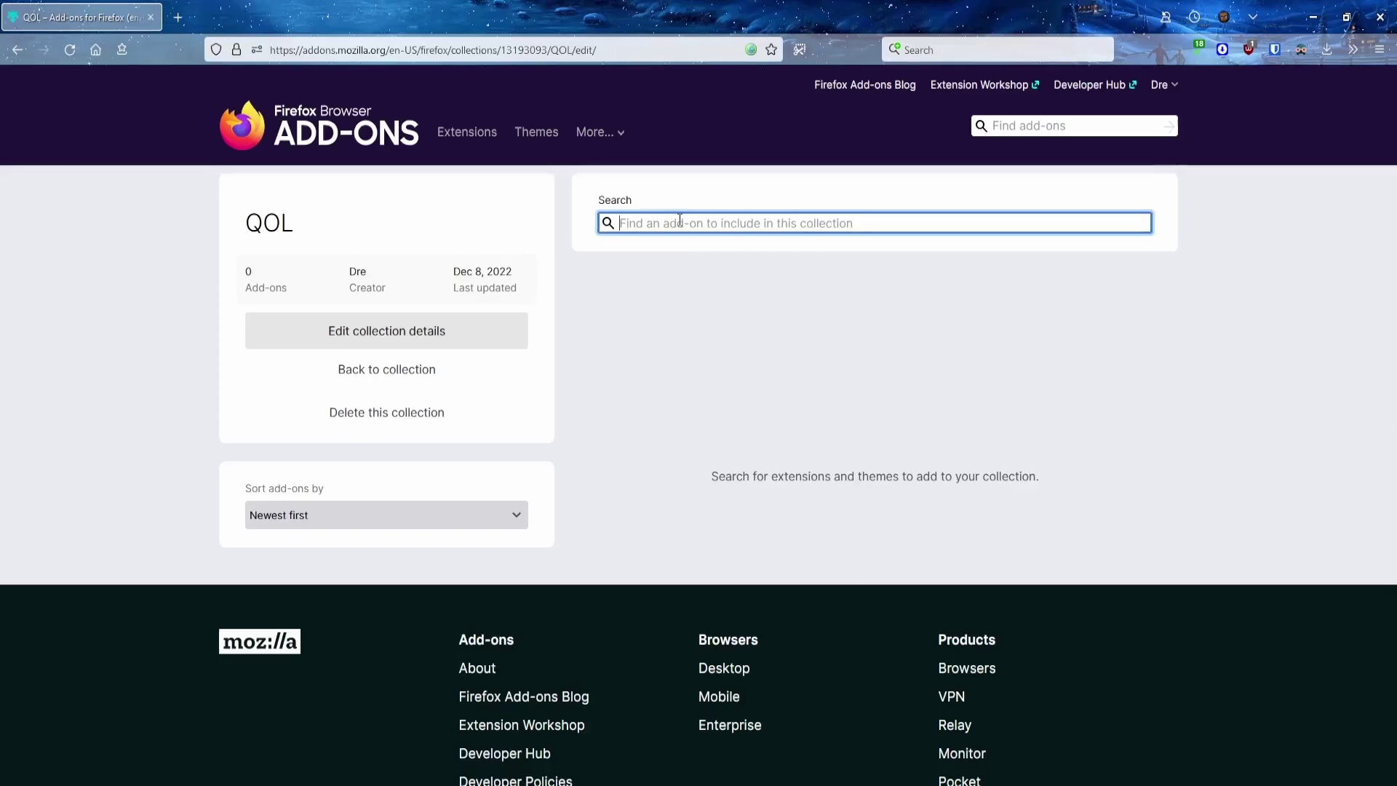
text(tweak n)
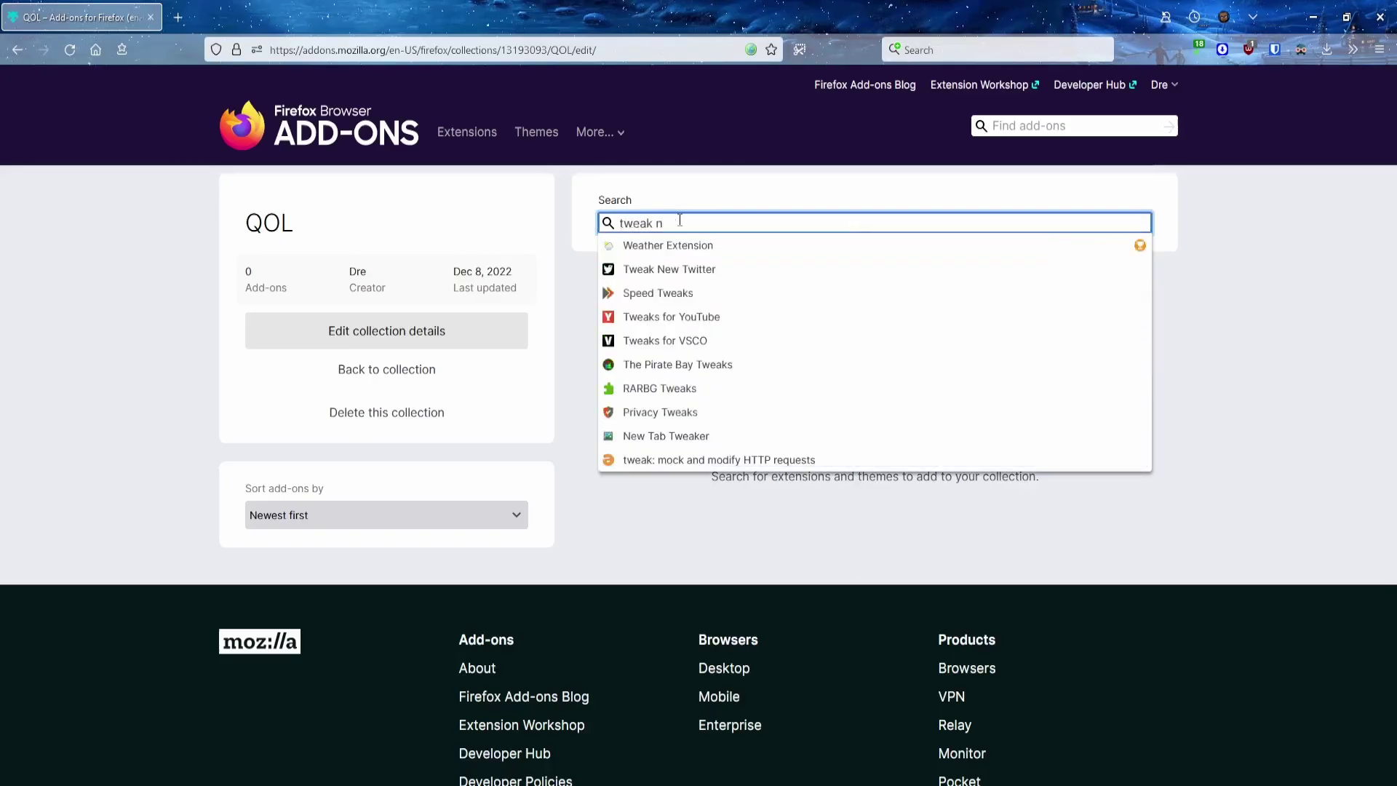
click(674, 269)
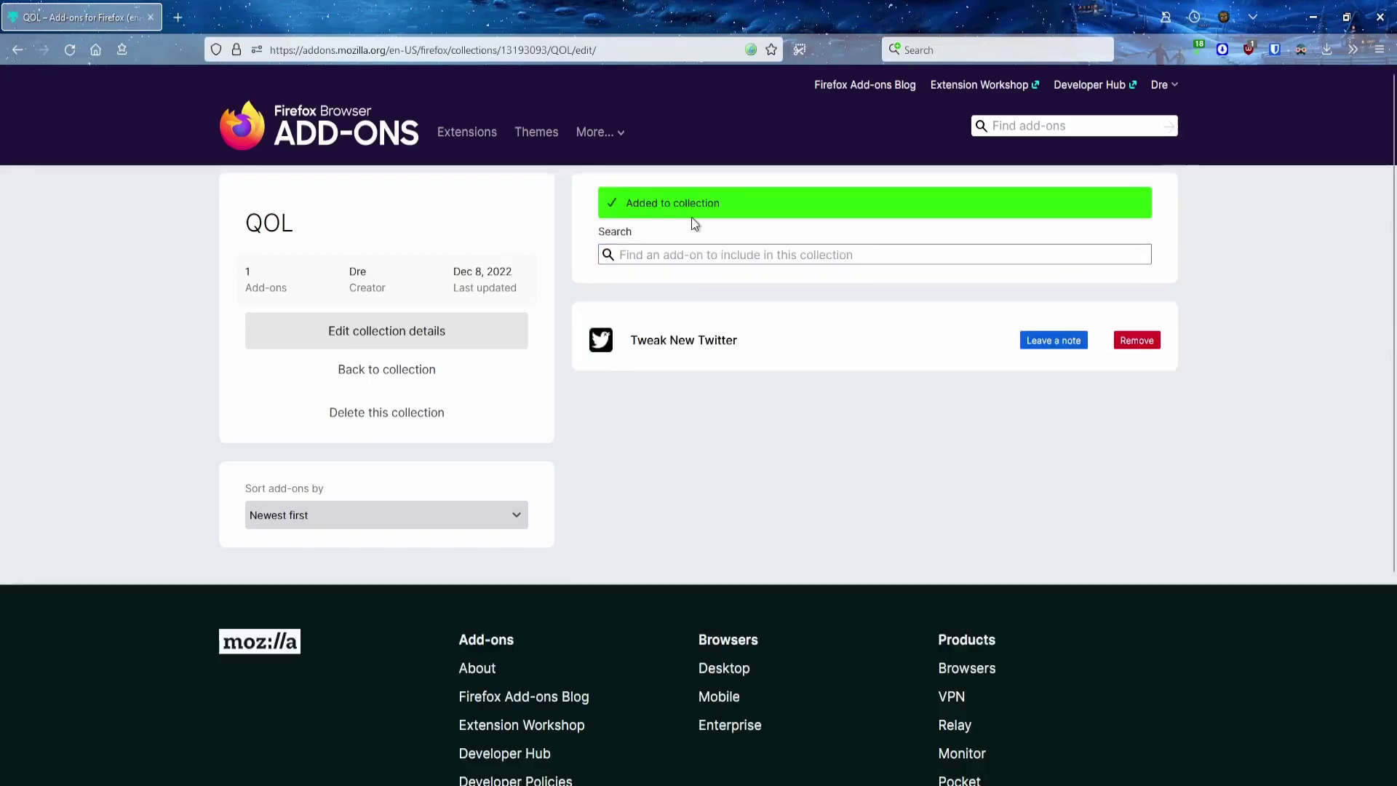
click(692, 247)
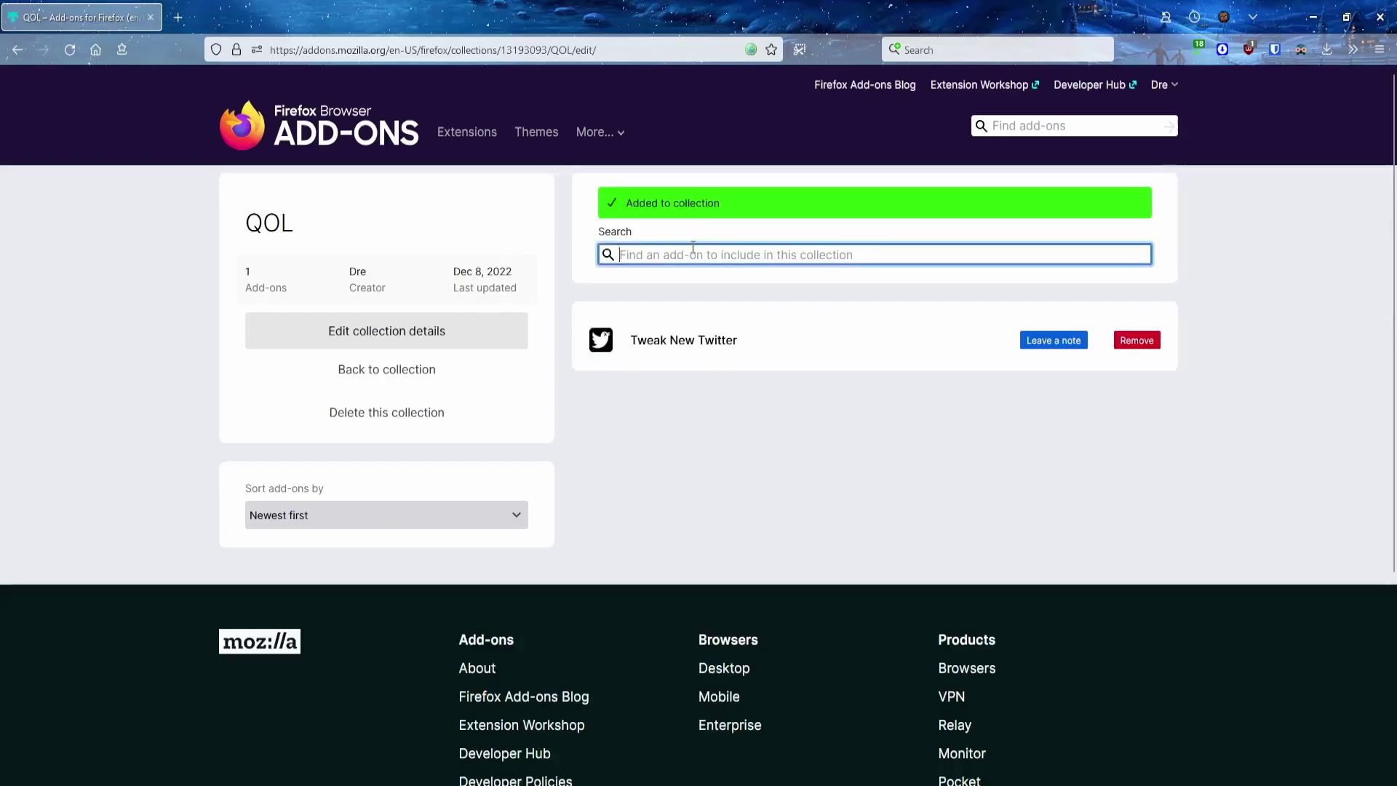
Select the collection's numeric owner ID in the address bar
drag(286, 232, 227, 241)
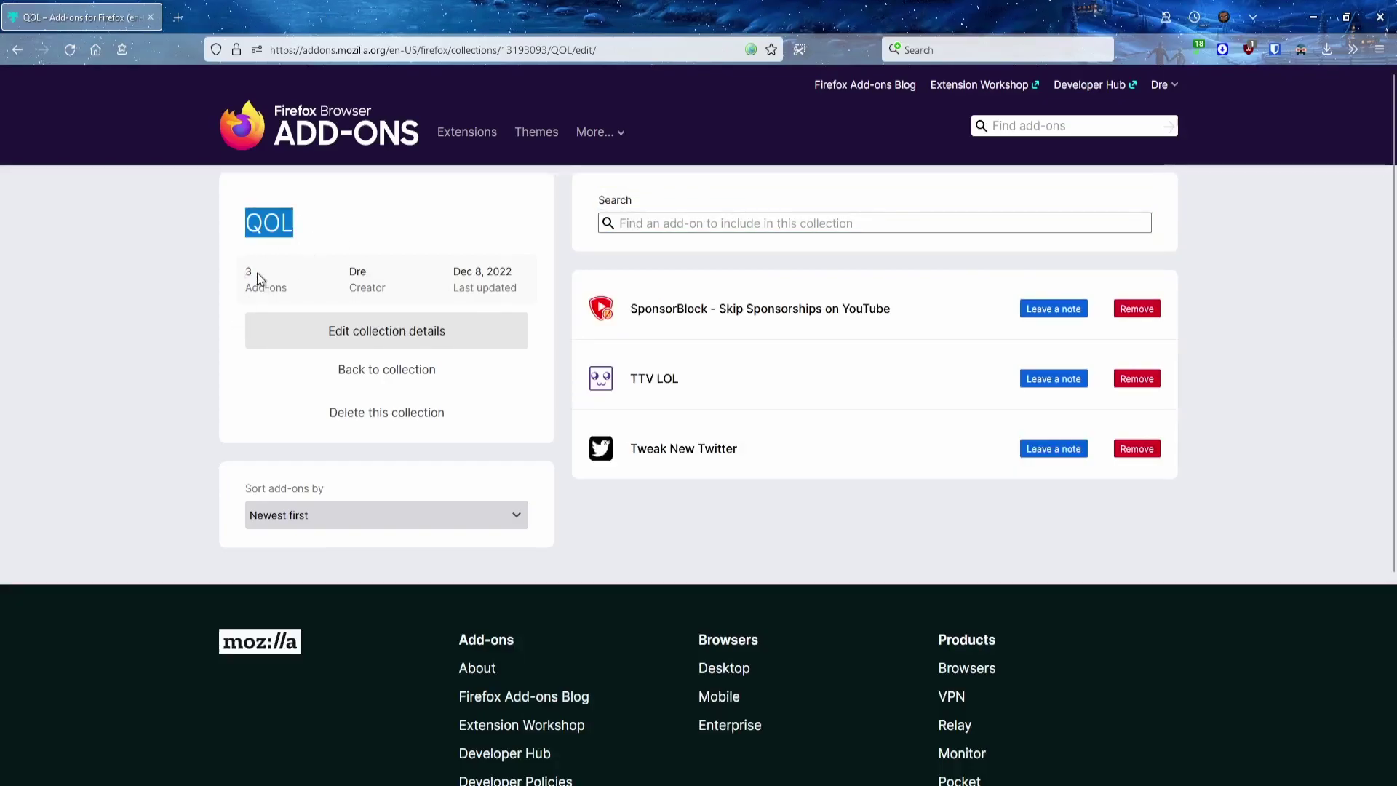
click(334, 277)
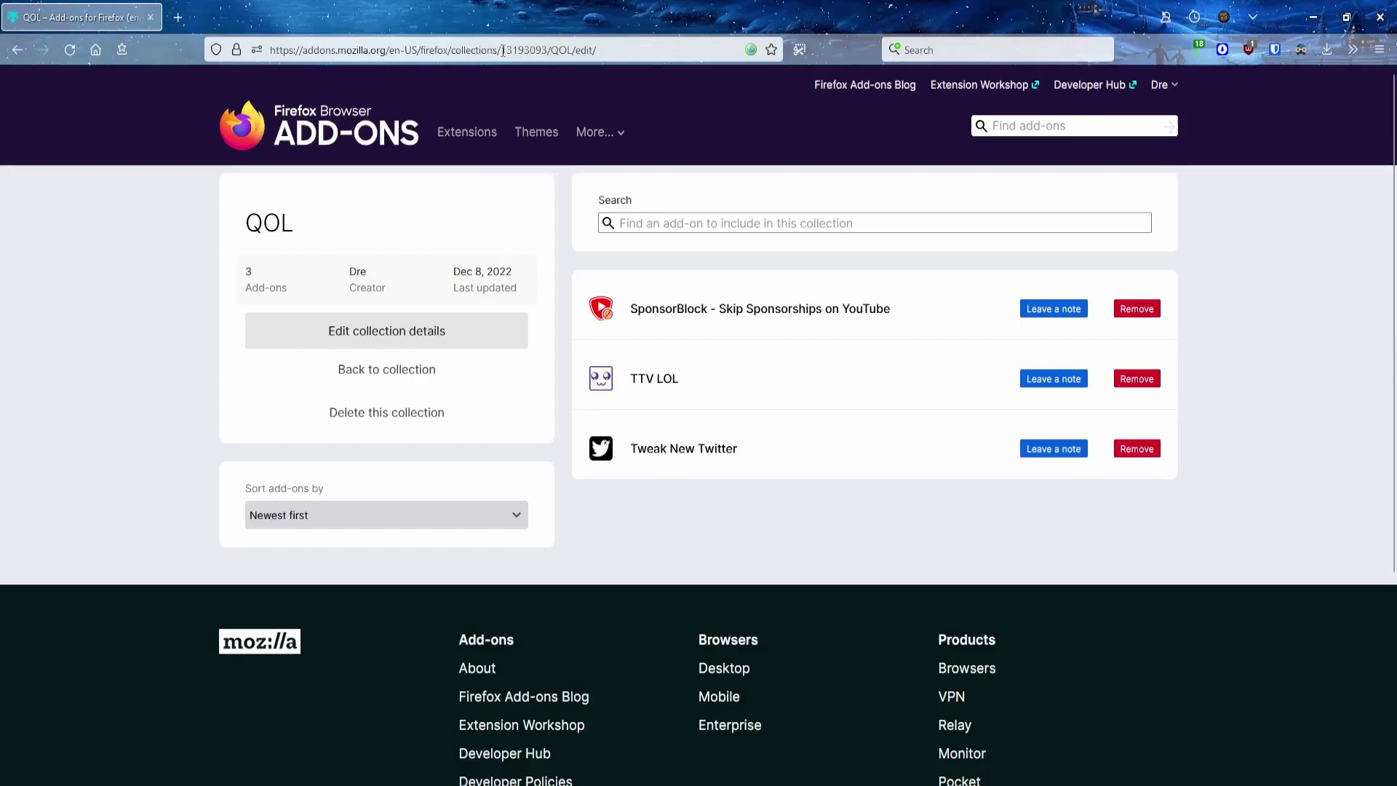
drag(503, 49, 547, 48)
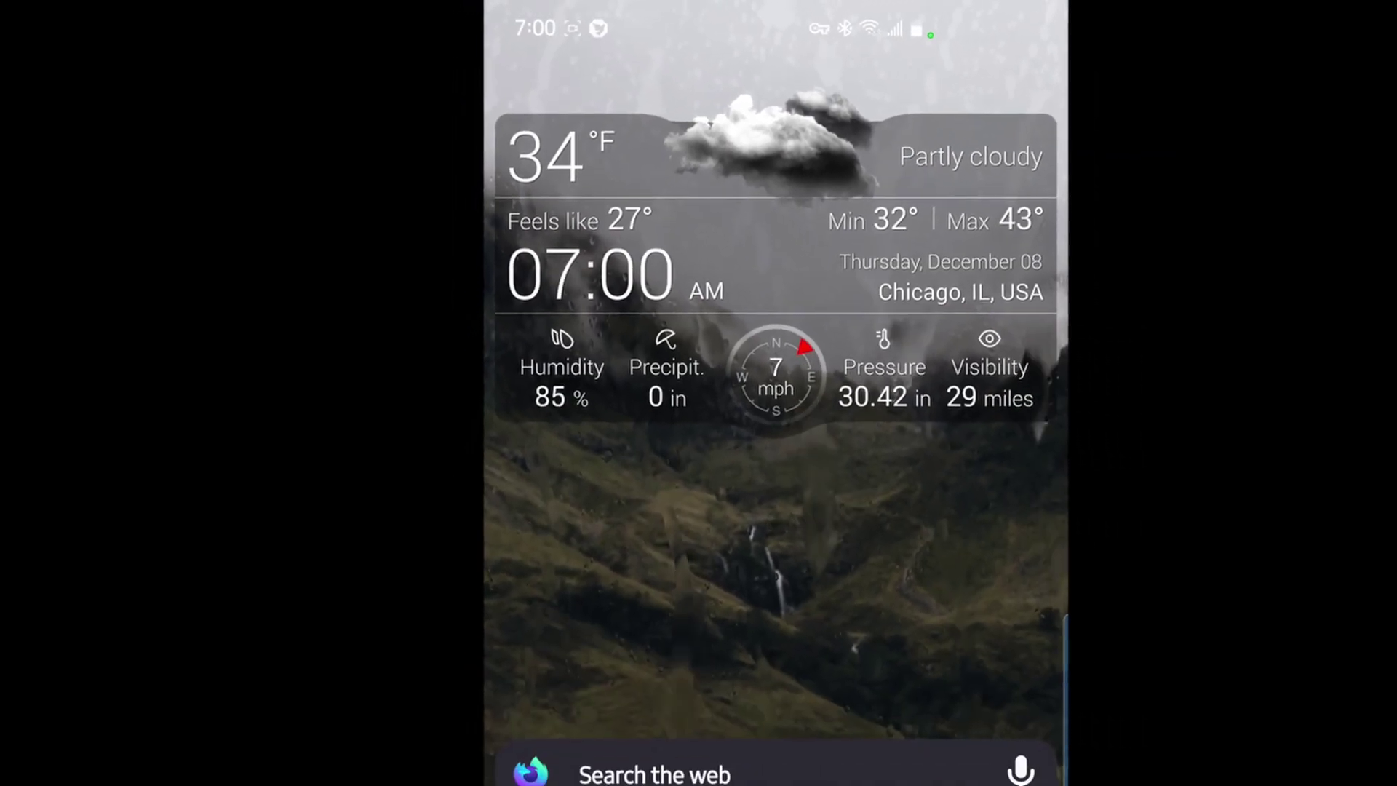
Launch Firefox Nightly and tap the logo on About Firefox Nightly until the debug menu unlocks
click(530, 773)
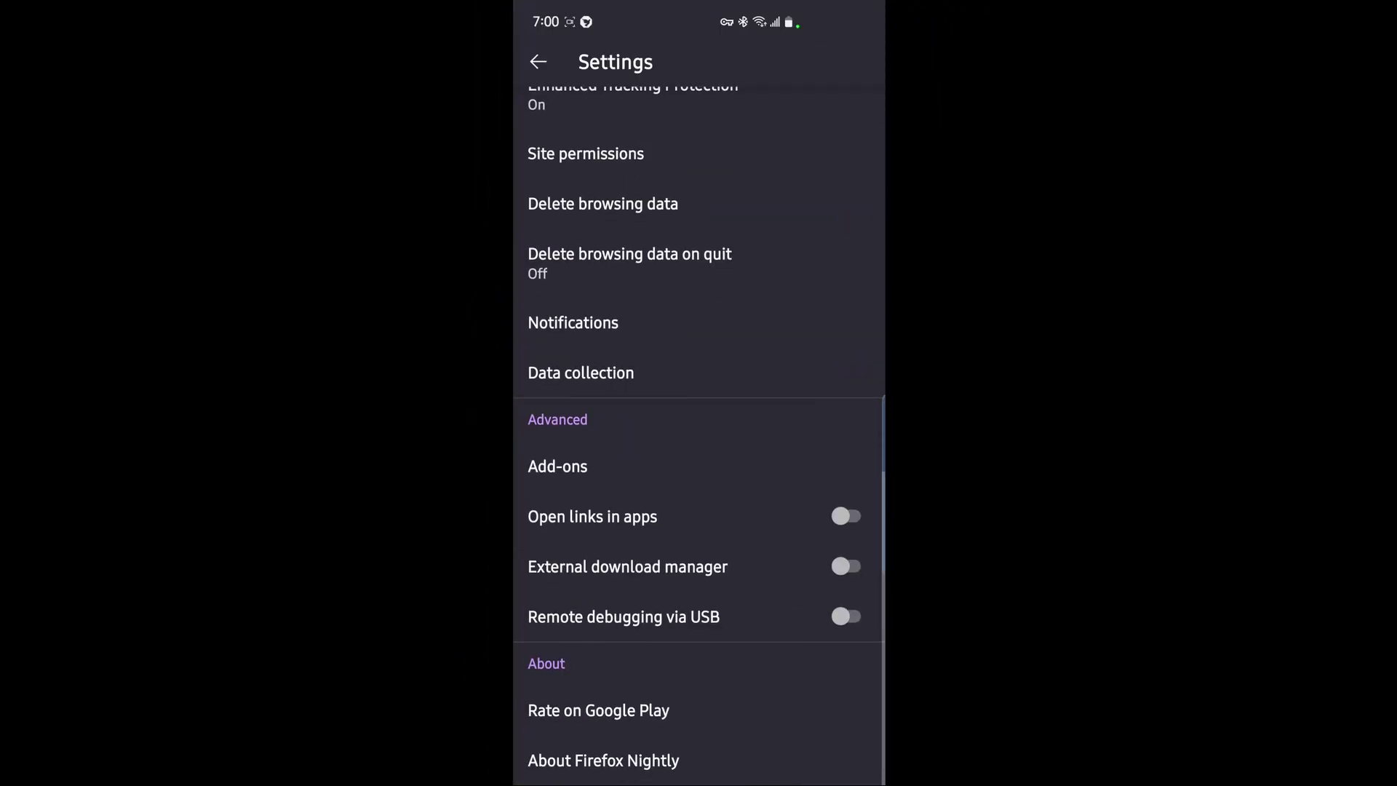
click(603, 761)
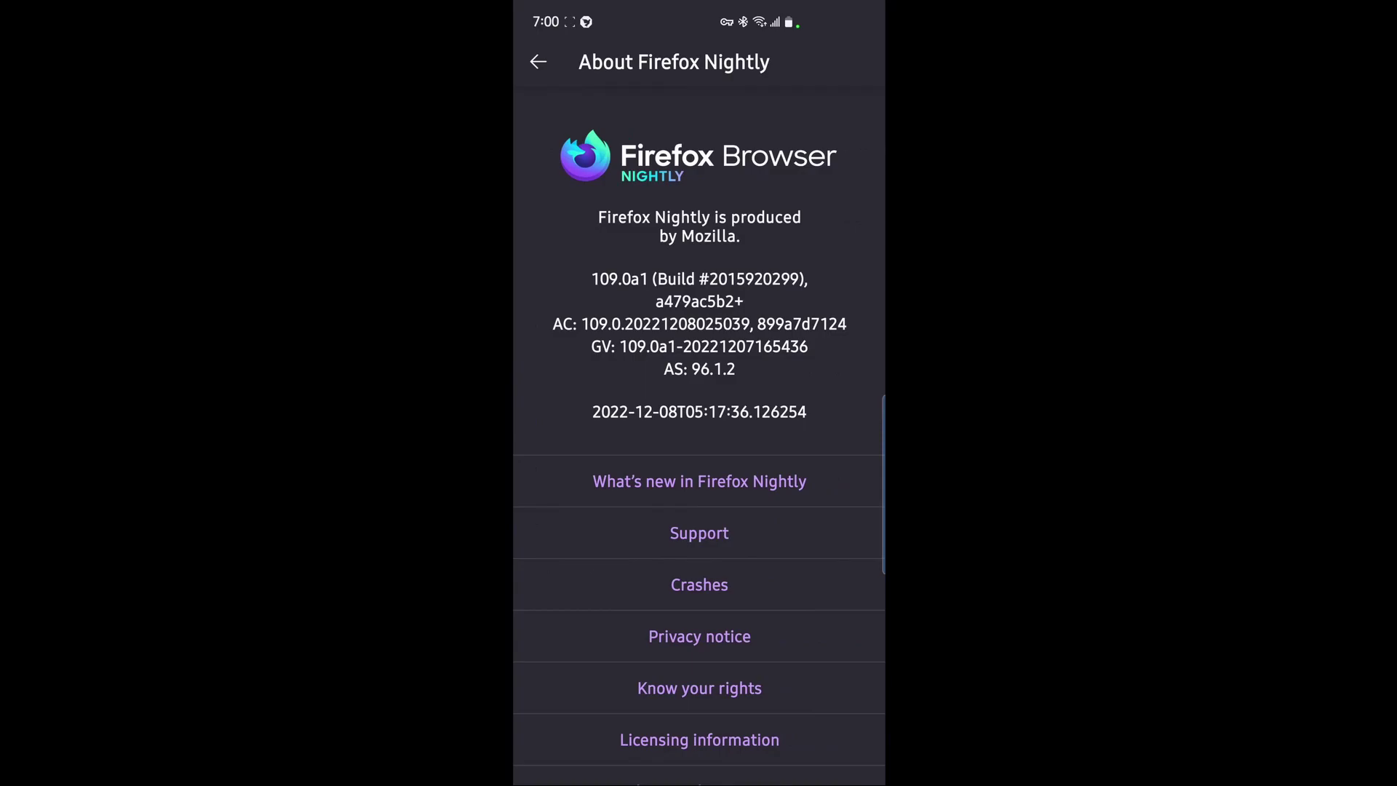
click(585, 155)
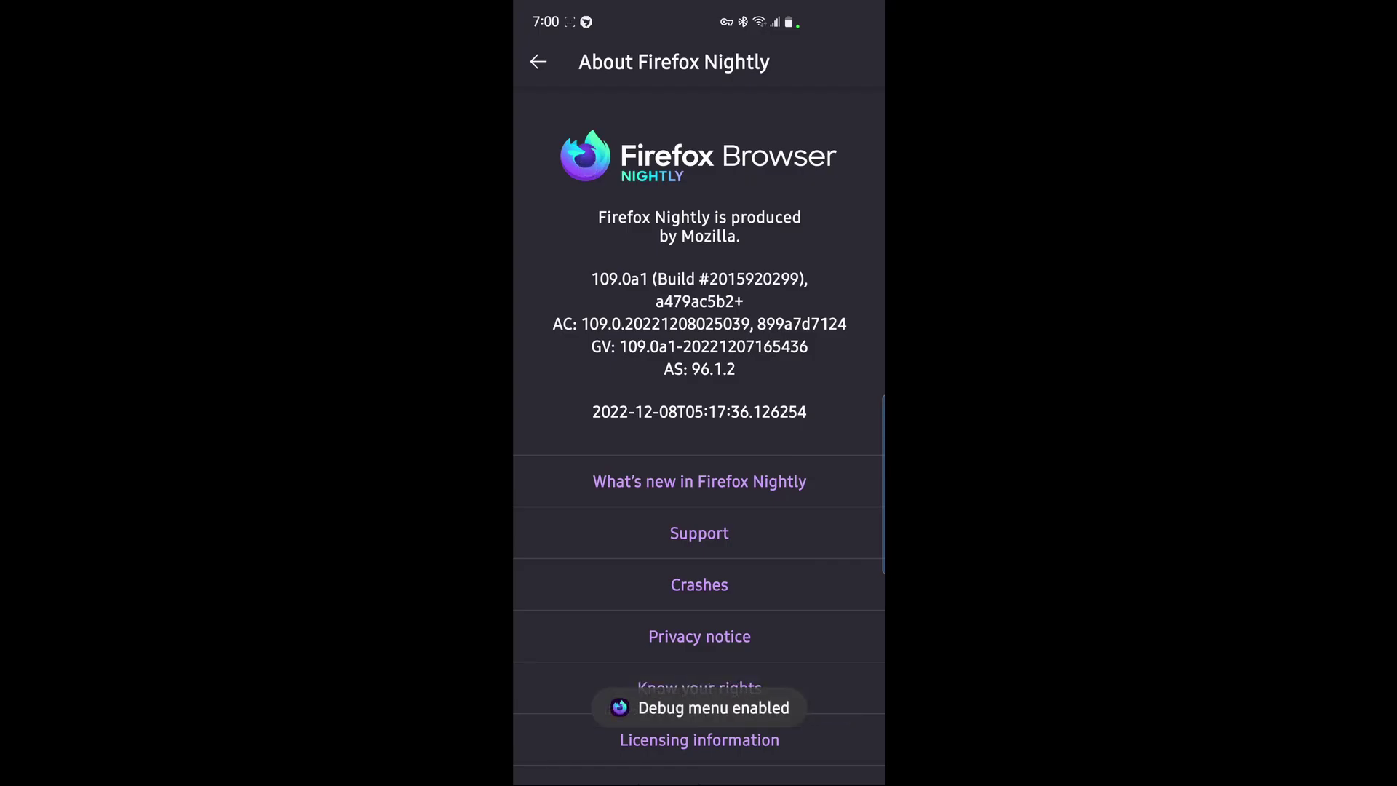
click(538, 62)
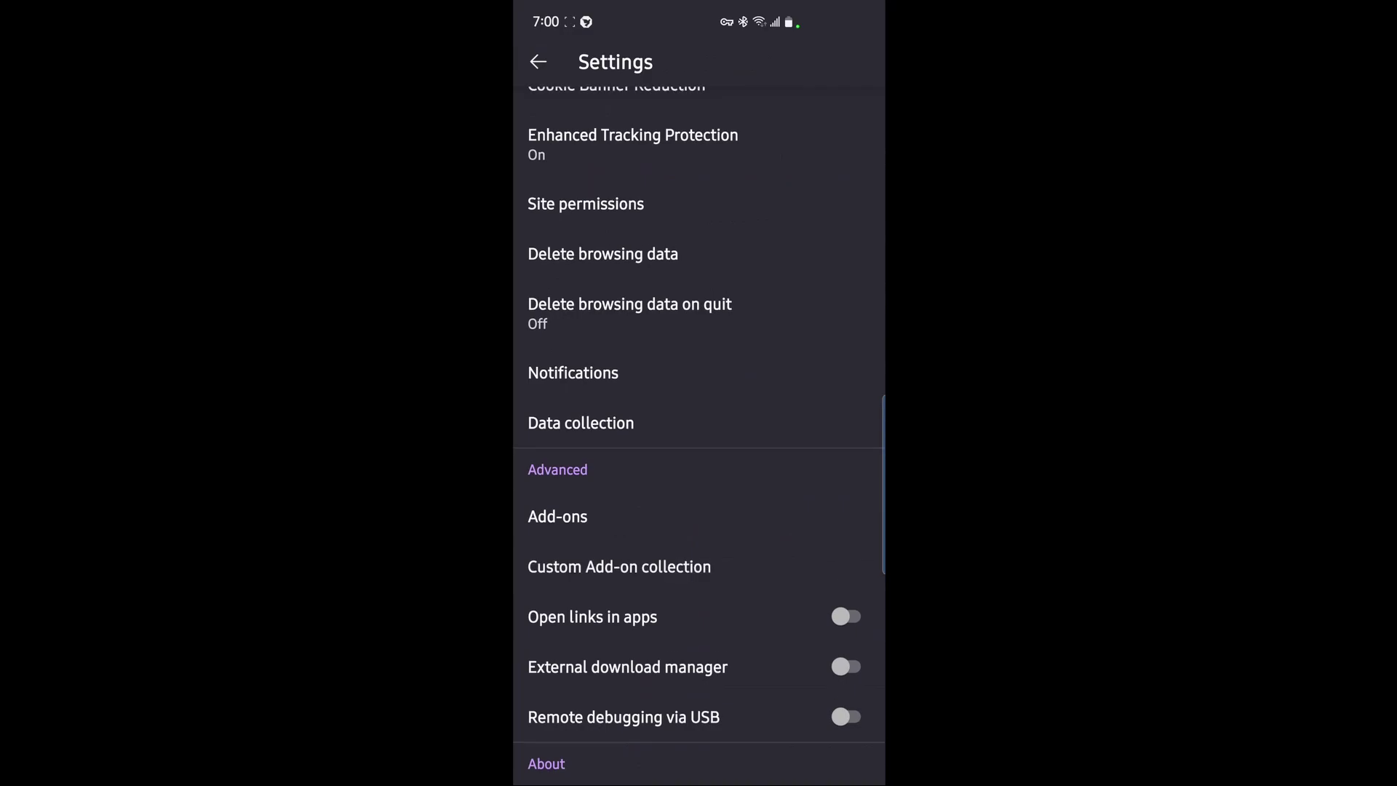
click(692, 567)
click(631, 249)
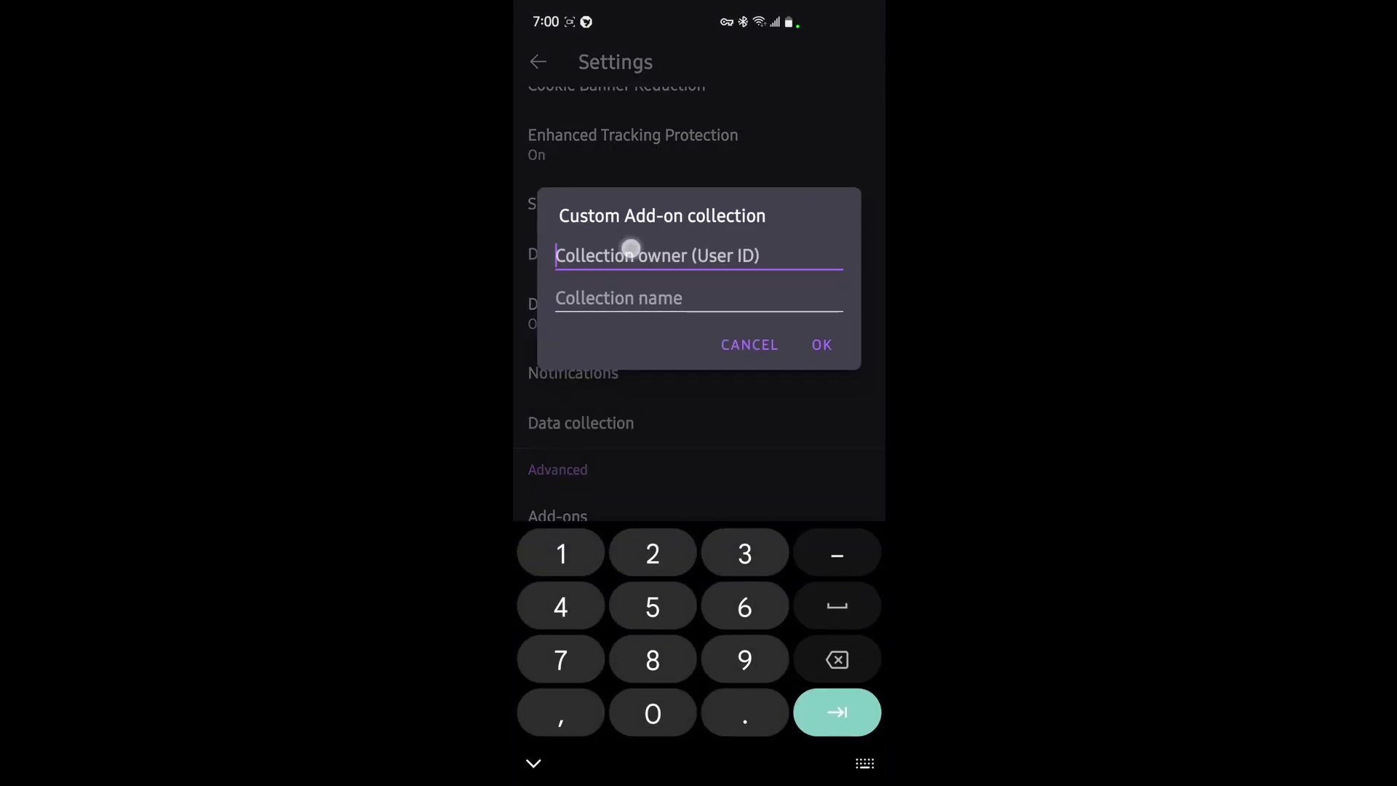
click(558, 222)
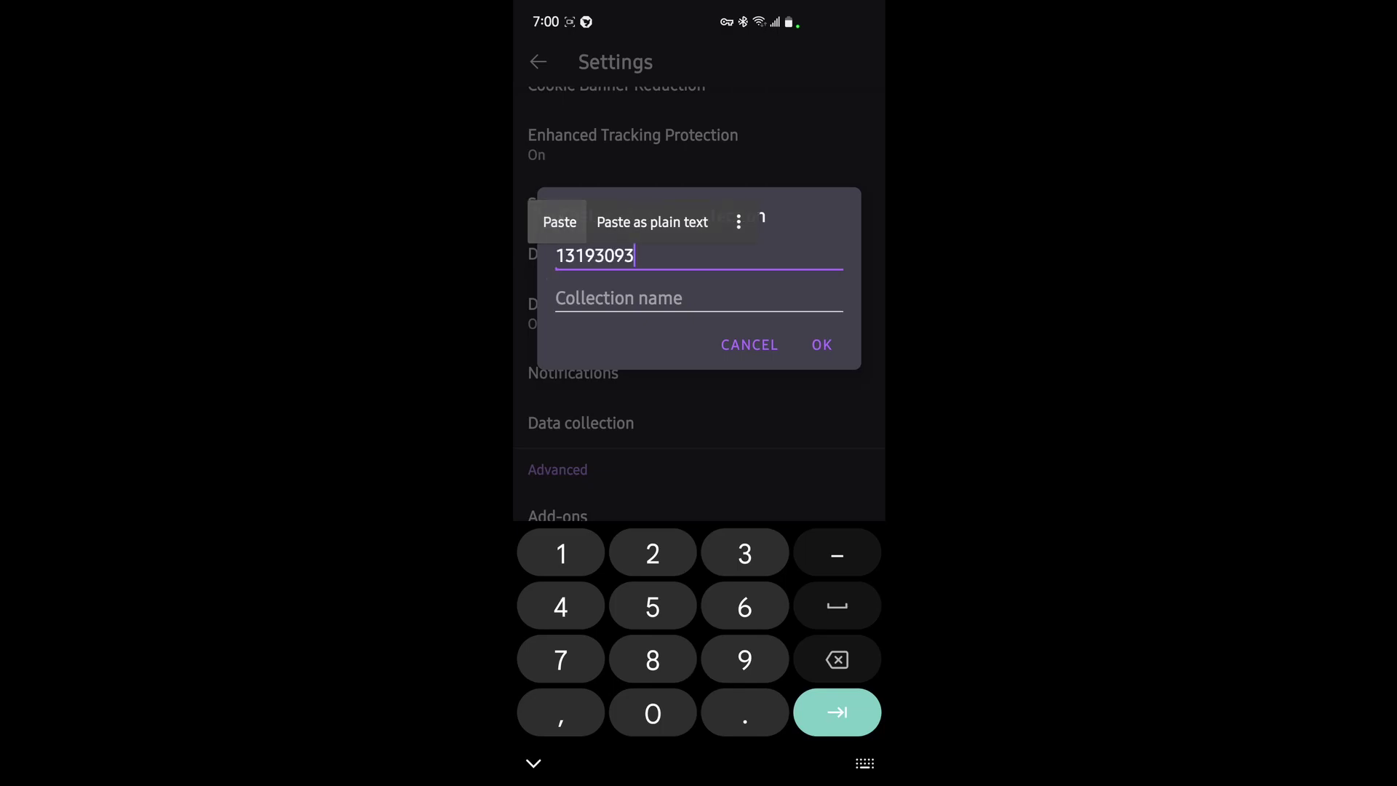
click(667, 291)
click(543, 659)
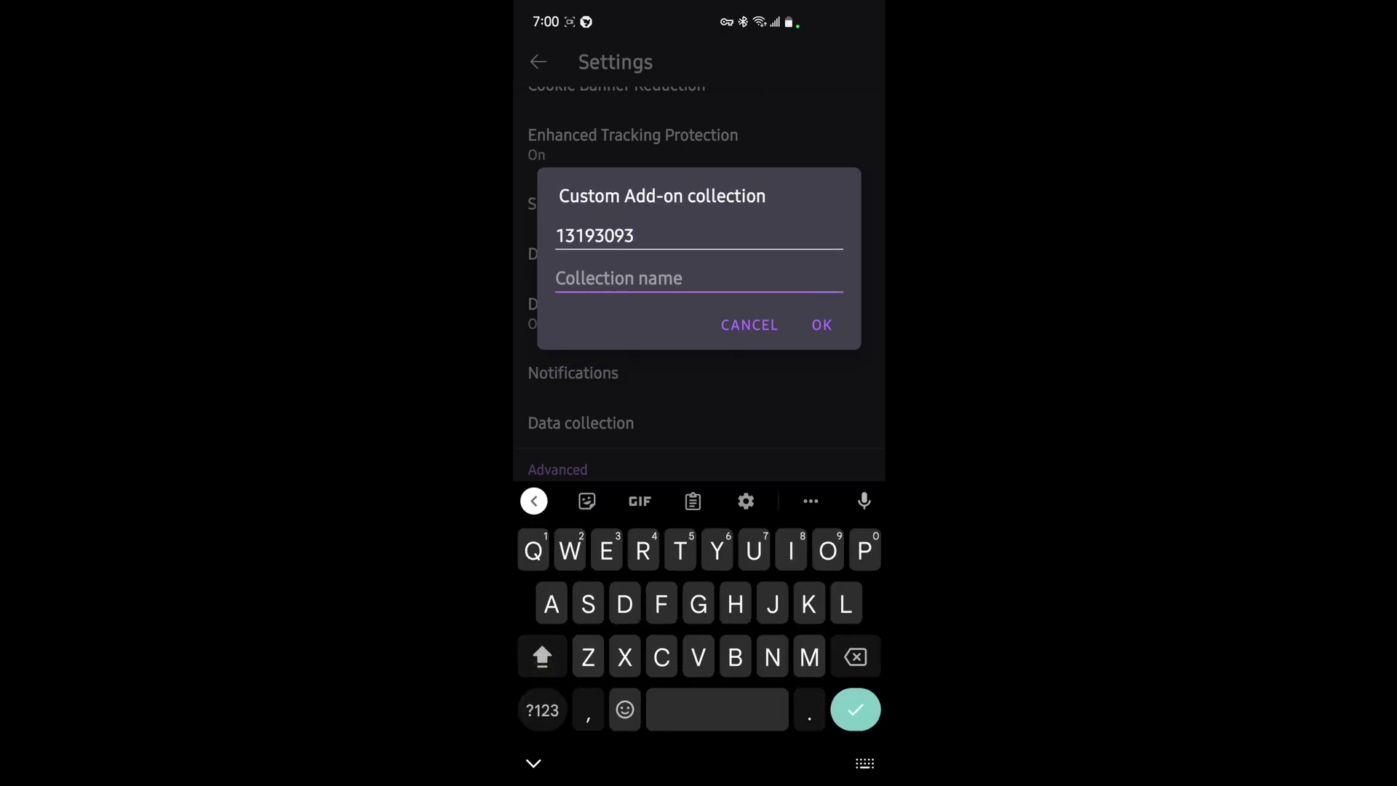
text(QOL)
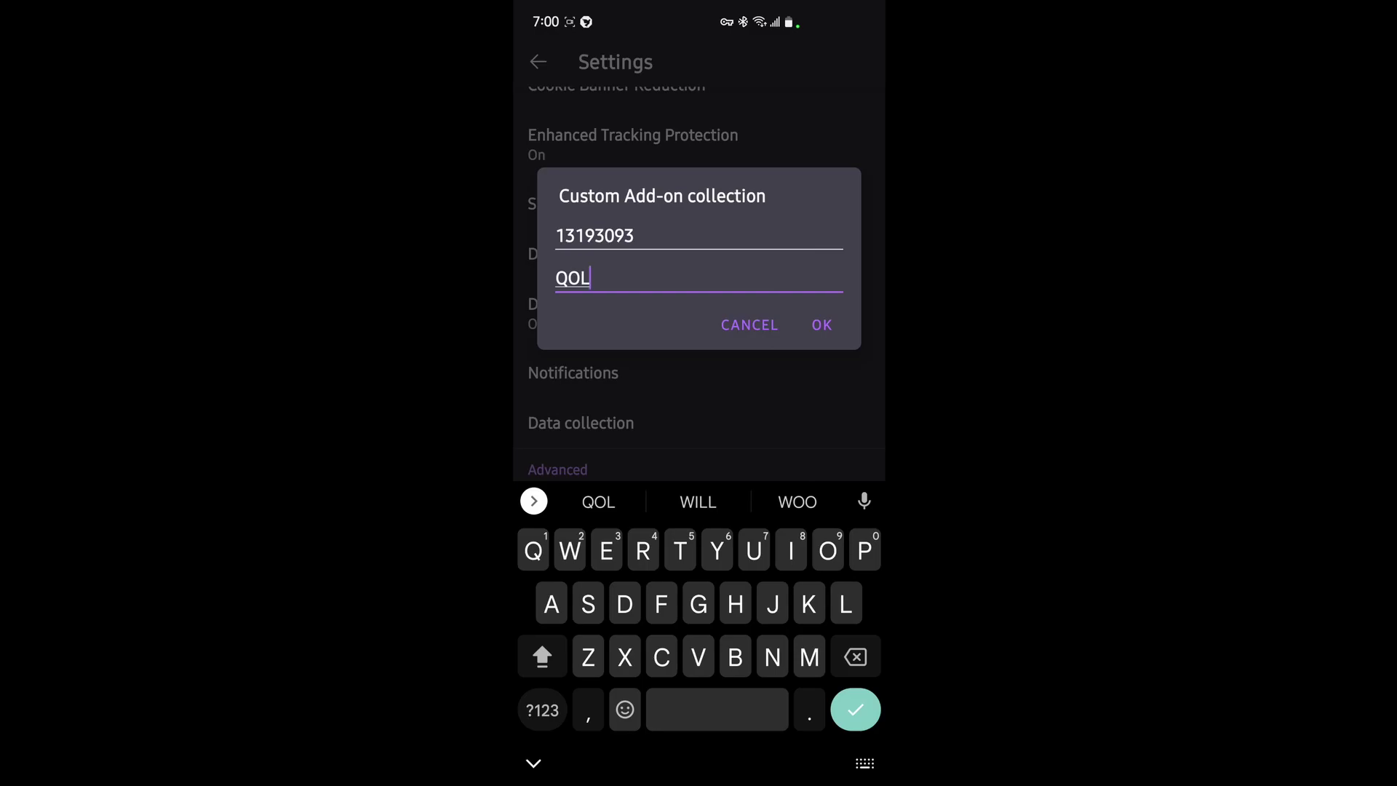
click(821, 325)
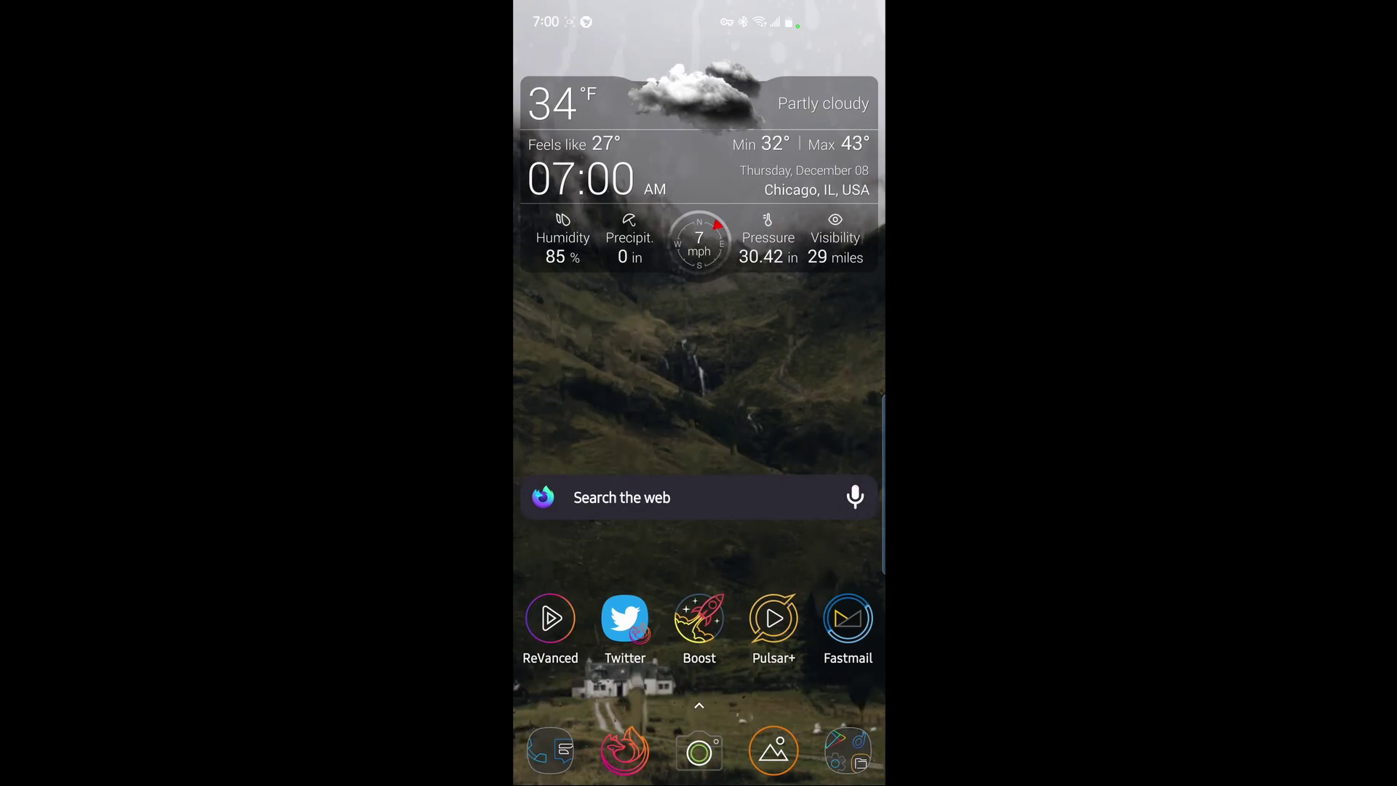
Relaunch Firefox Nightly and enable Tweak New Twitter in the add-ons manager
click(625, 751)
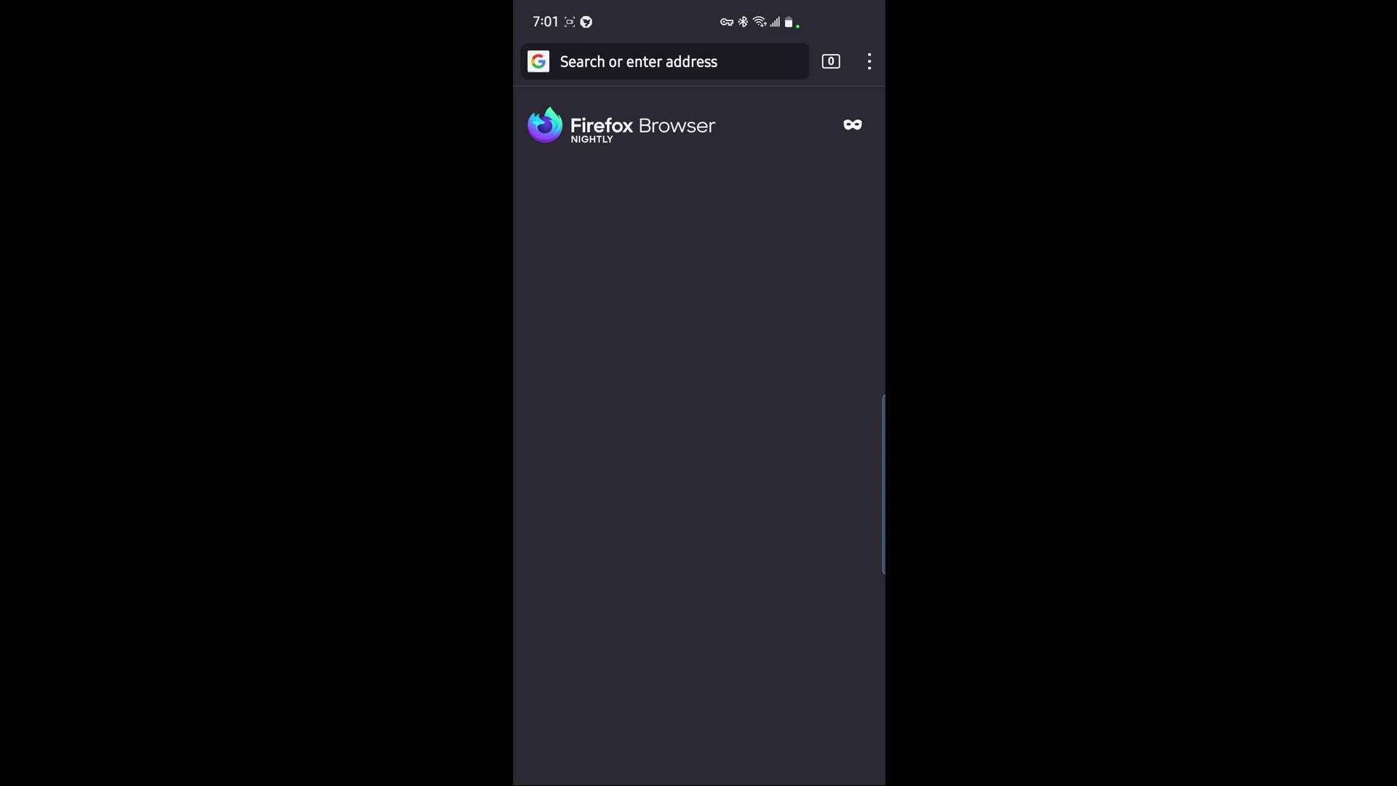
click(869, 62)
click(709, 204)
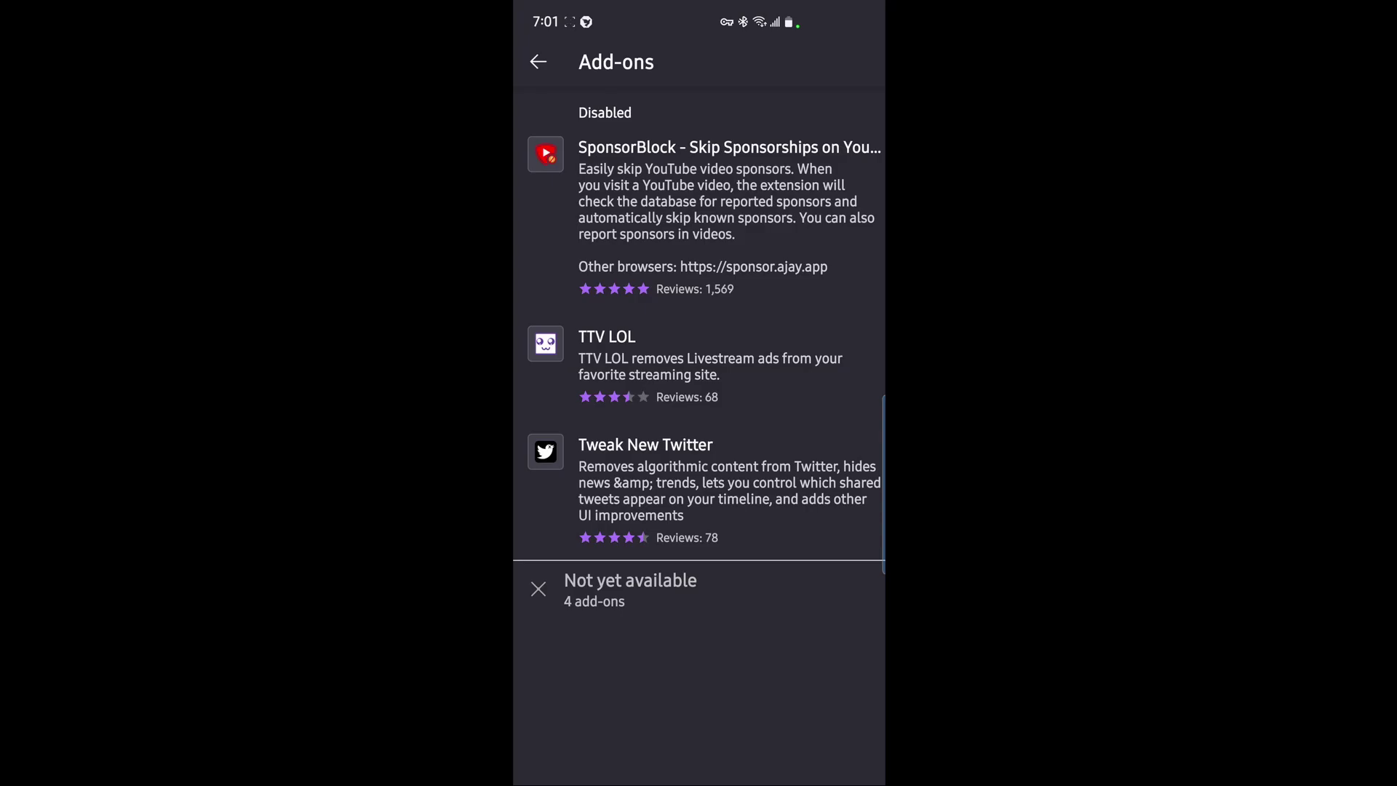
click(645, 480)
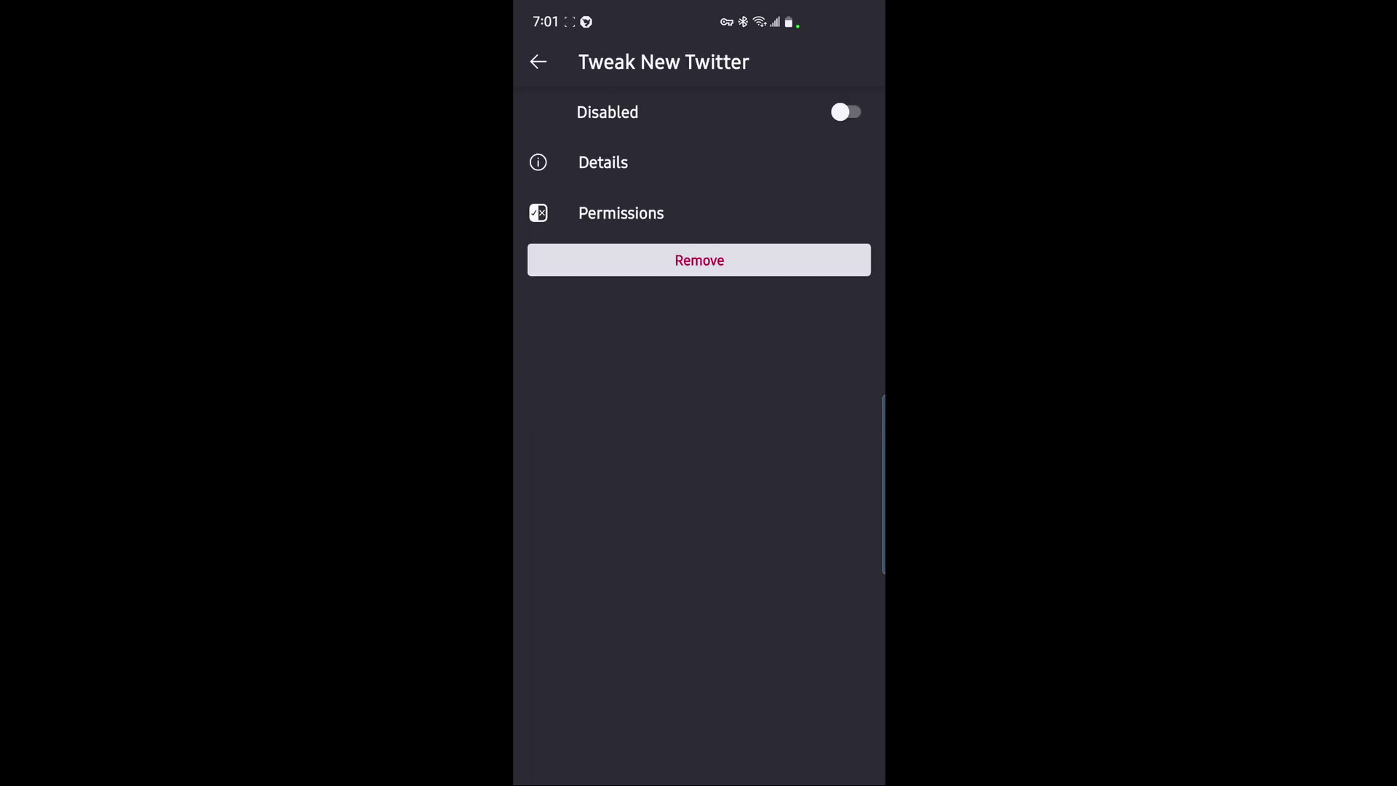
click(846, 111)
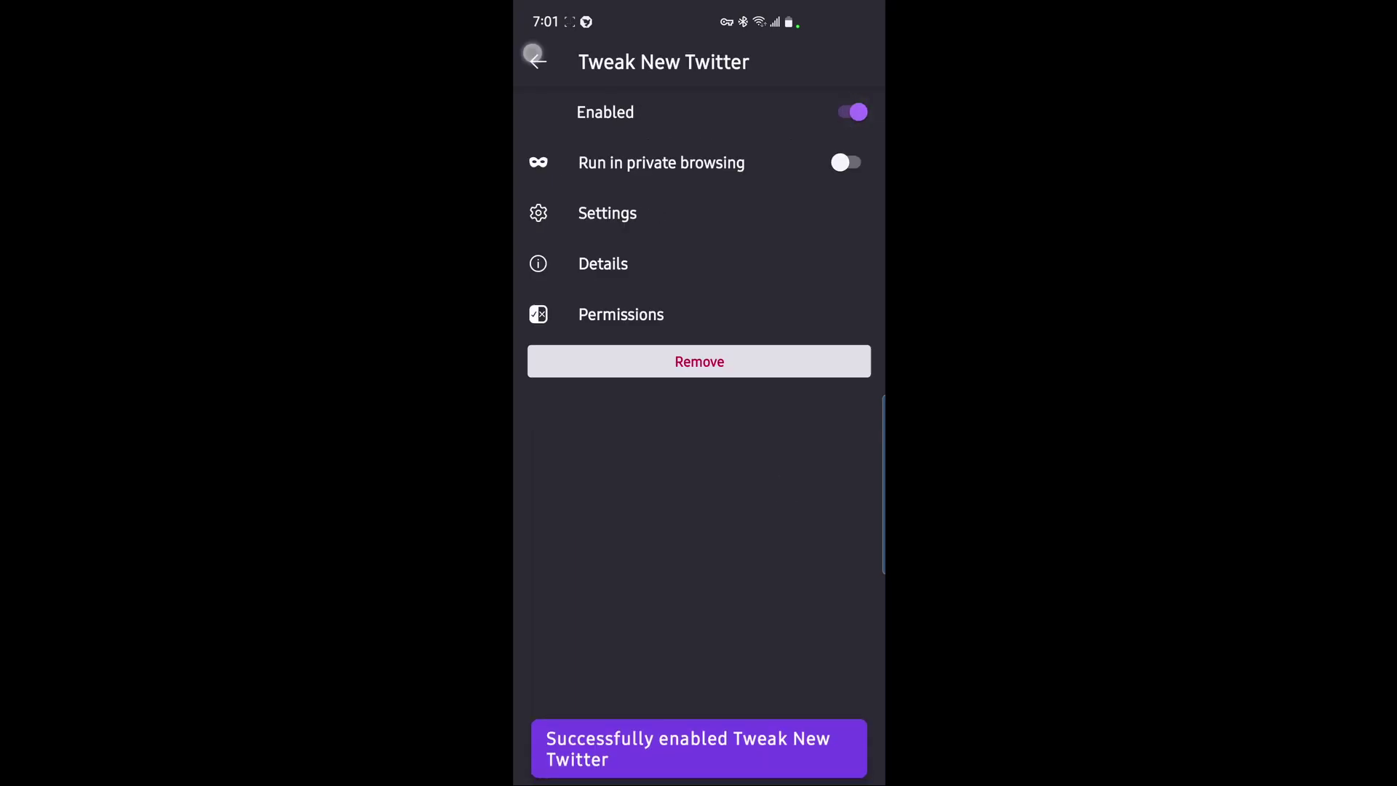
Enable SponsorBlock and TTV LOL, then return to the start page
click(532, 55)
click(699, 328)
click(847, 107)
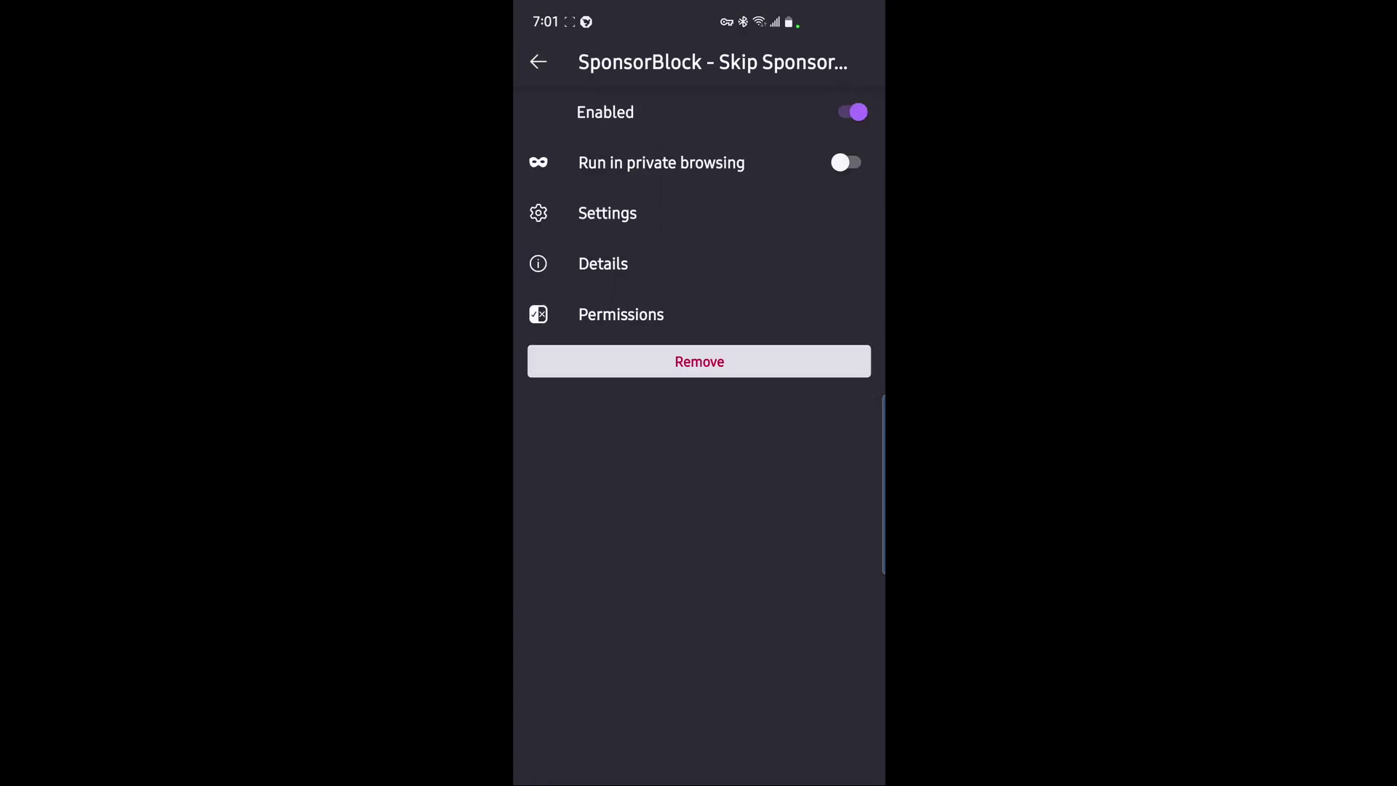
click(538, 61)
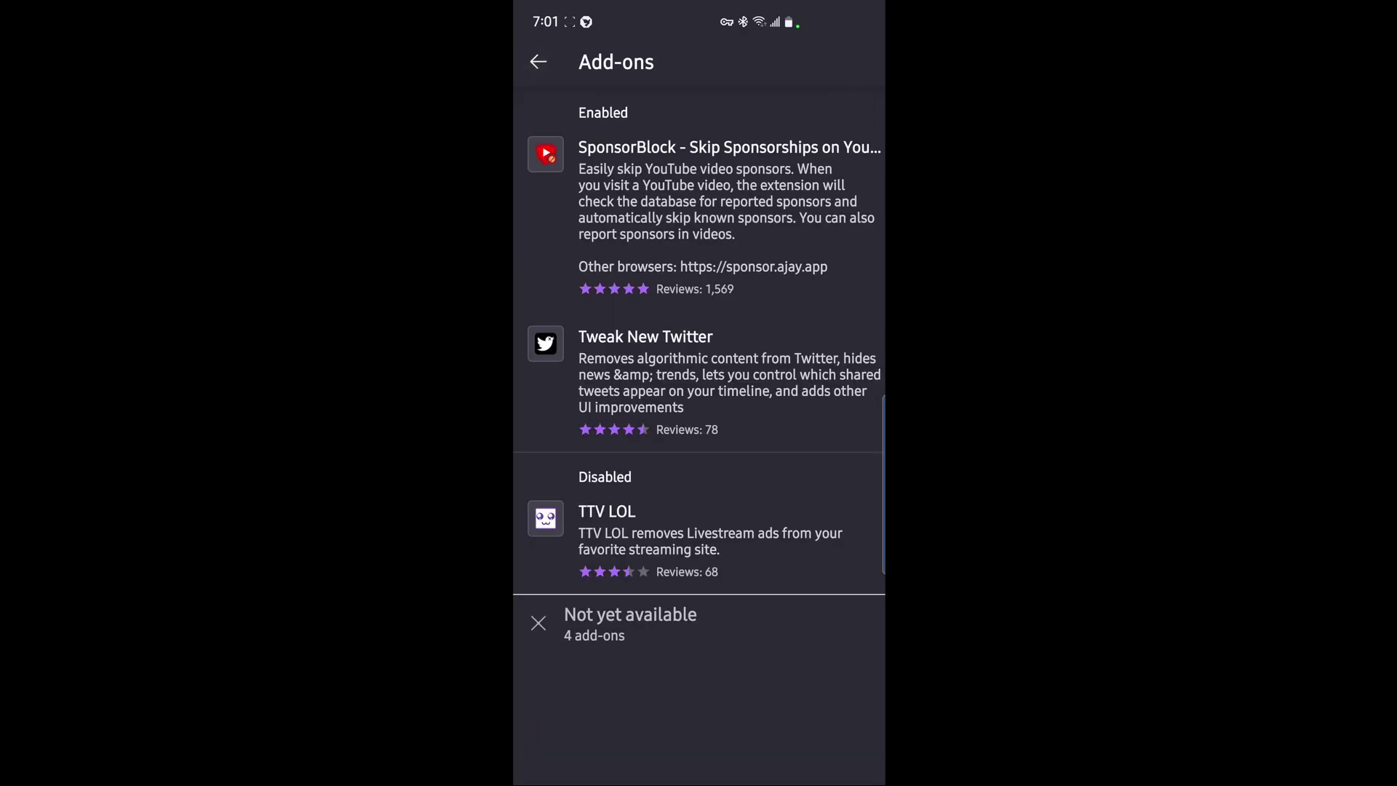
click(780, 542)
click(849, 105)
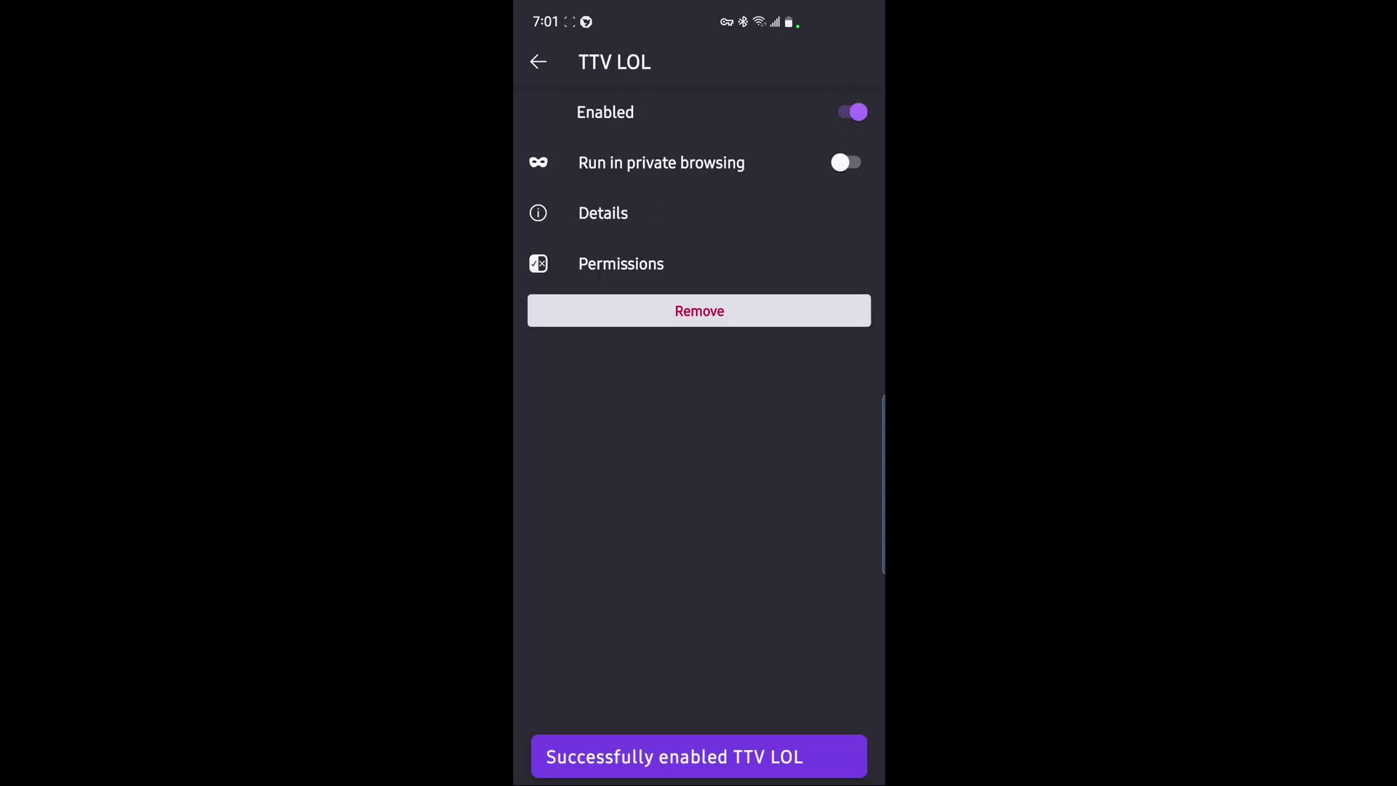
click(538, 62)
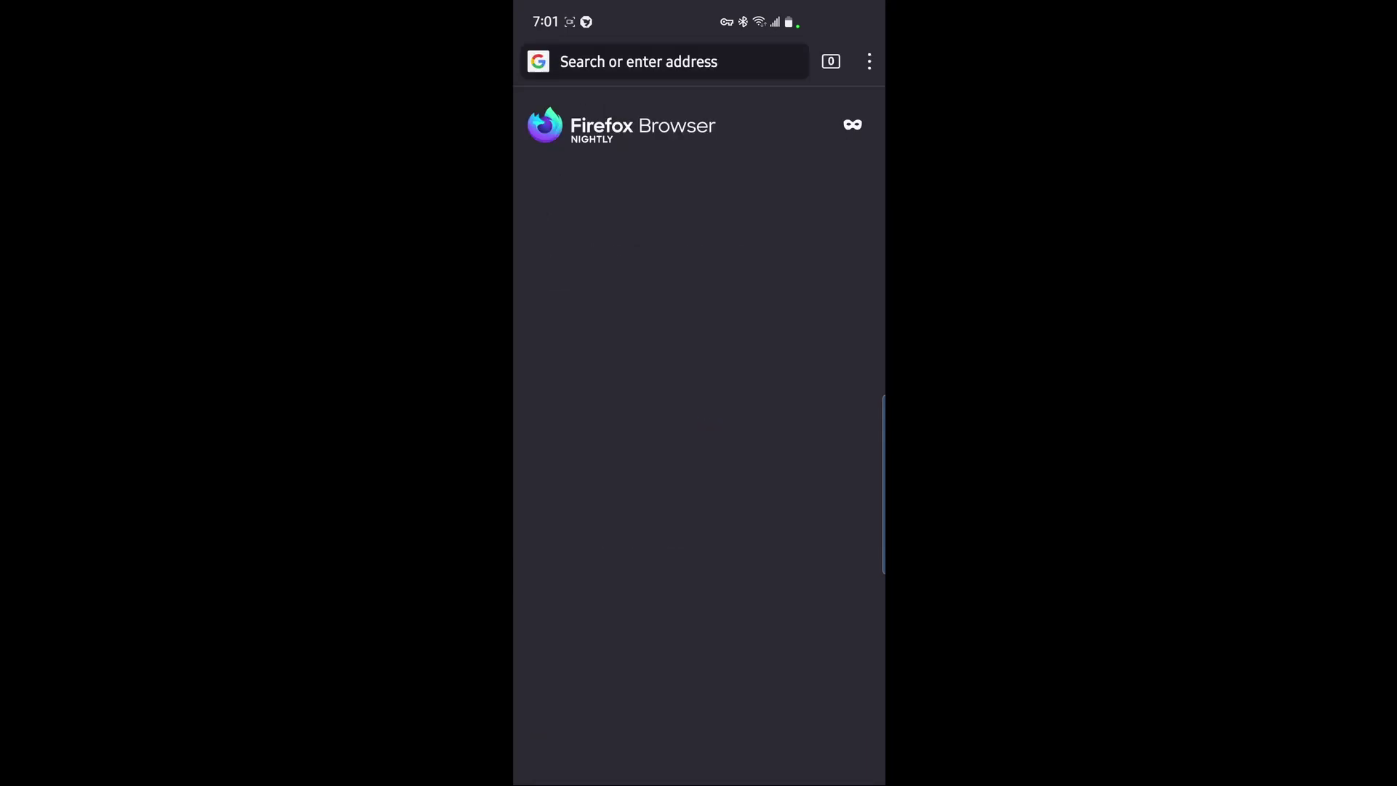